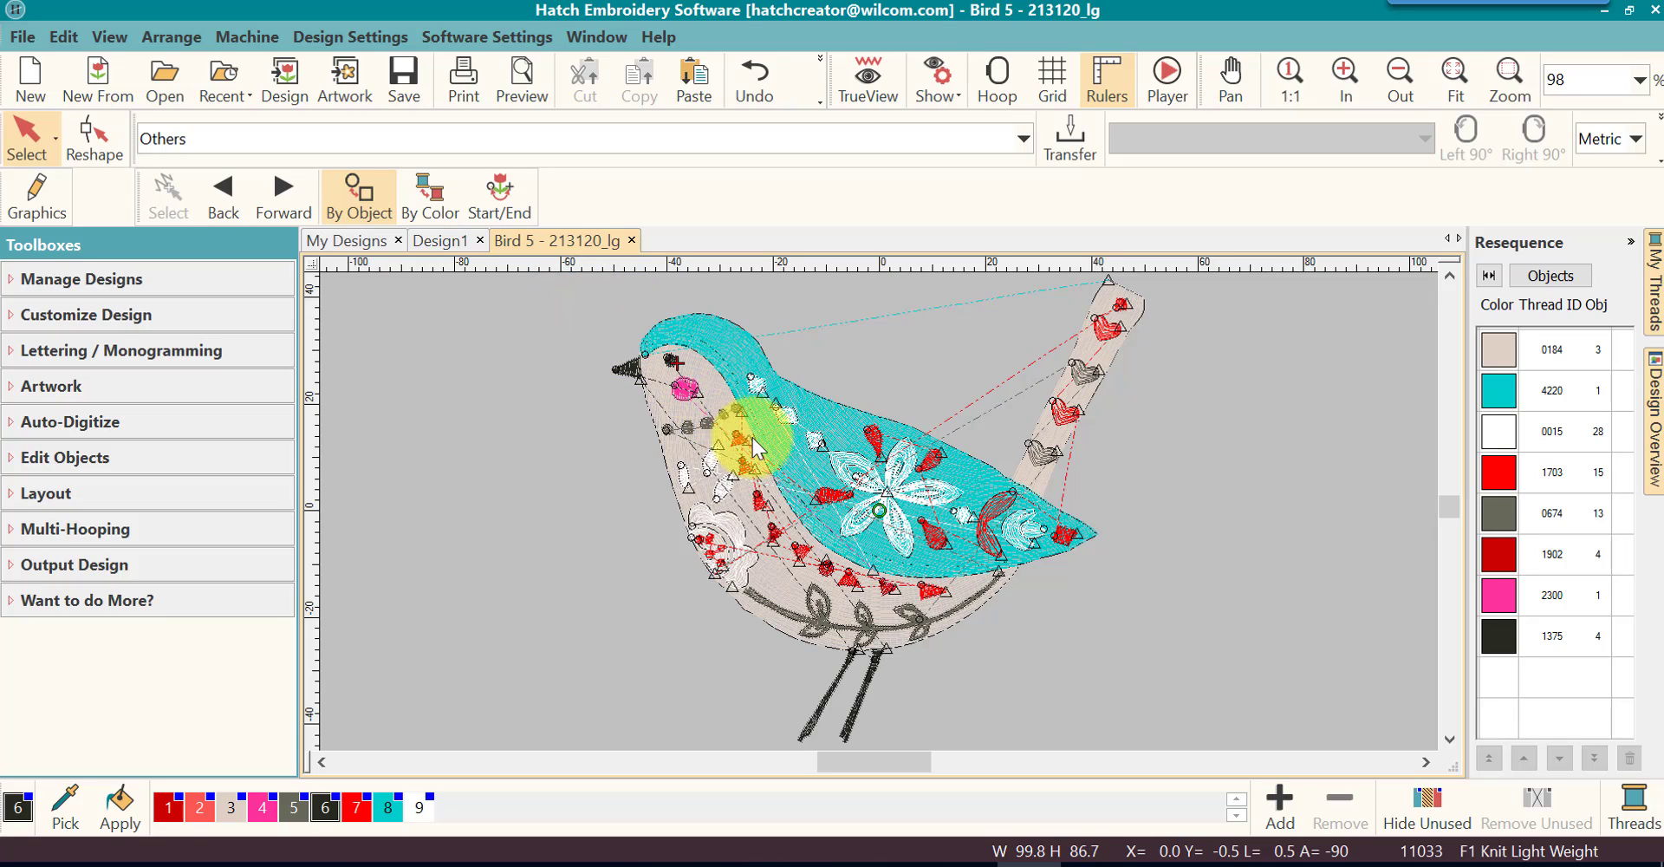
Step: Marquee-select the small objects around the bird's head and upper neck, redoing the selection once
left_click_drag(570, 287, 835, 502)
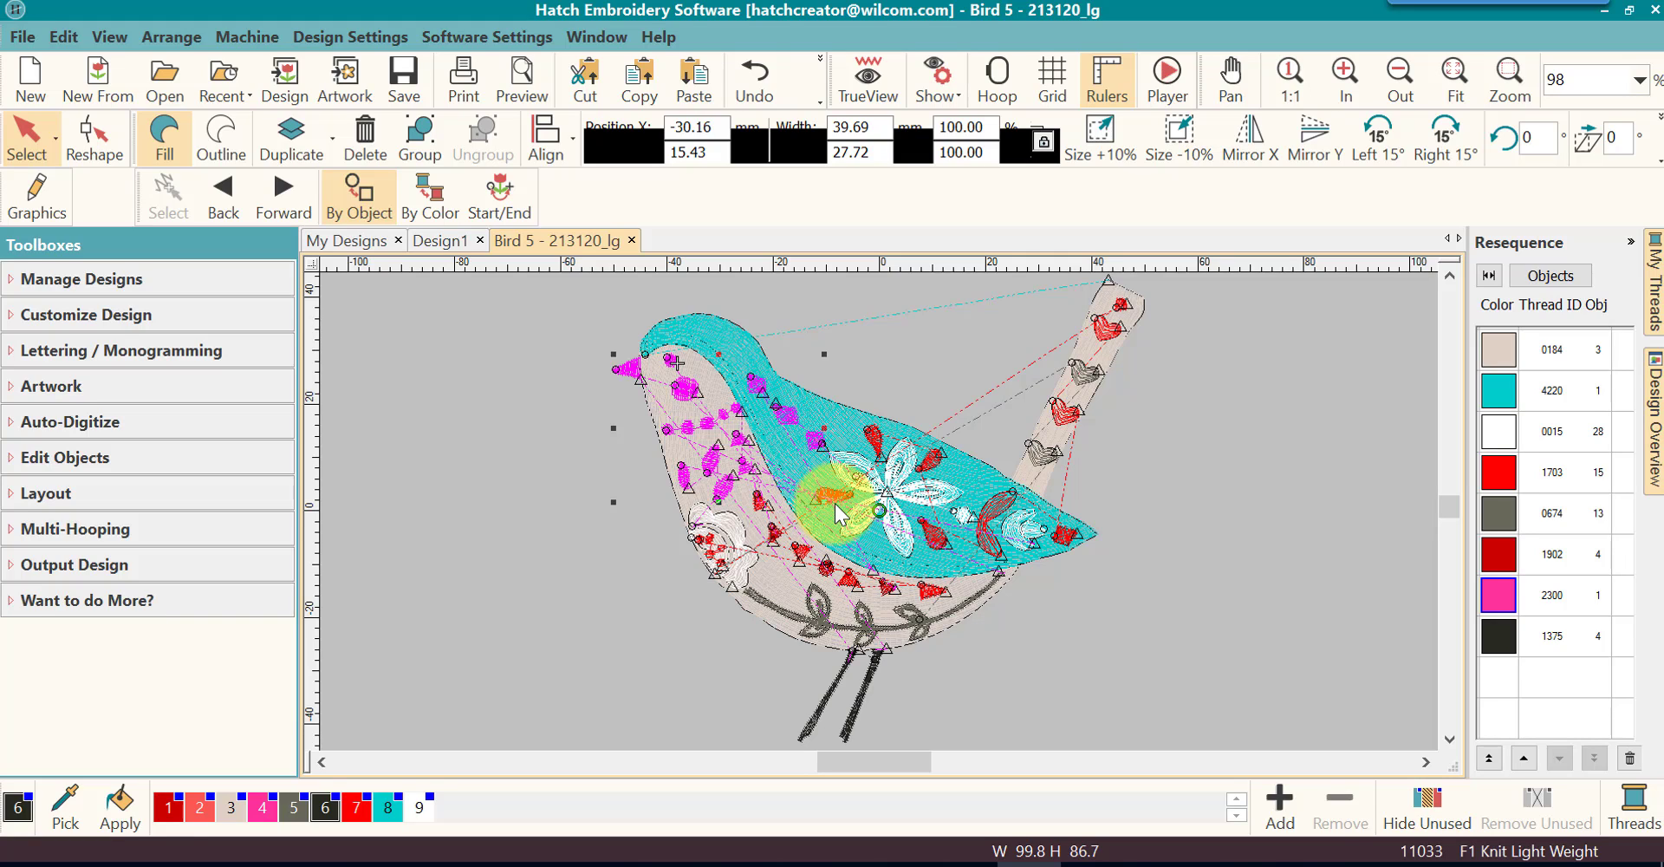
left_click(459, 356)
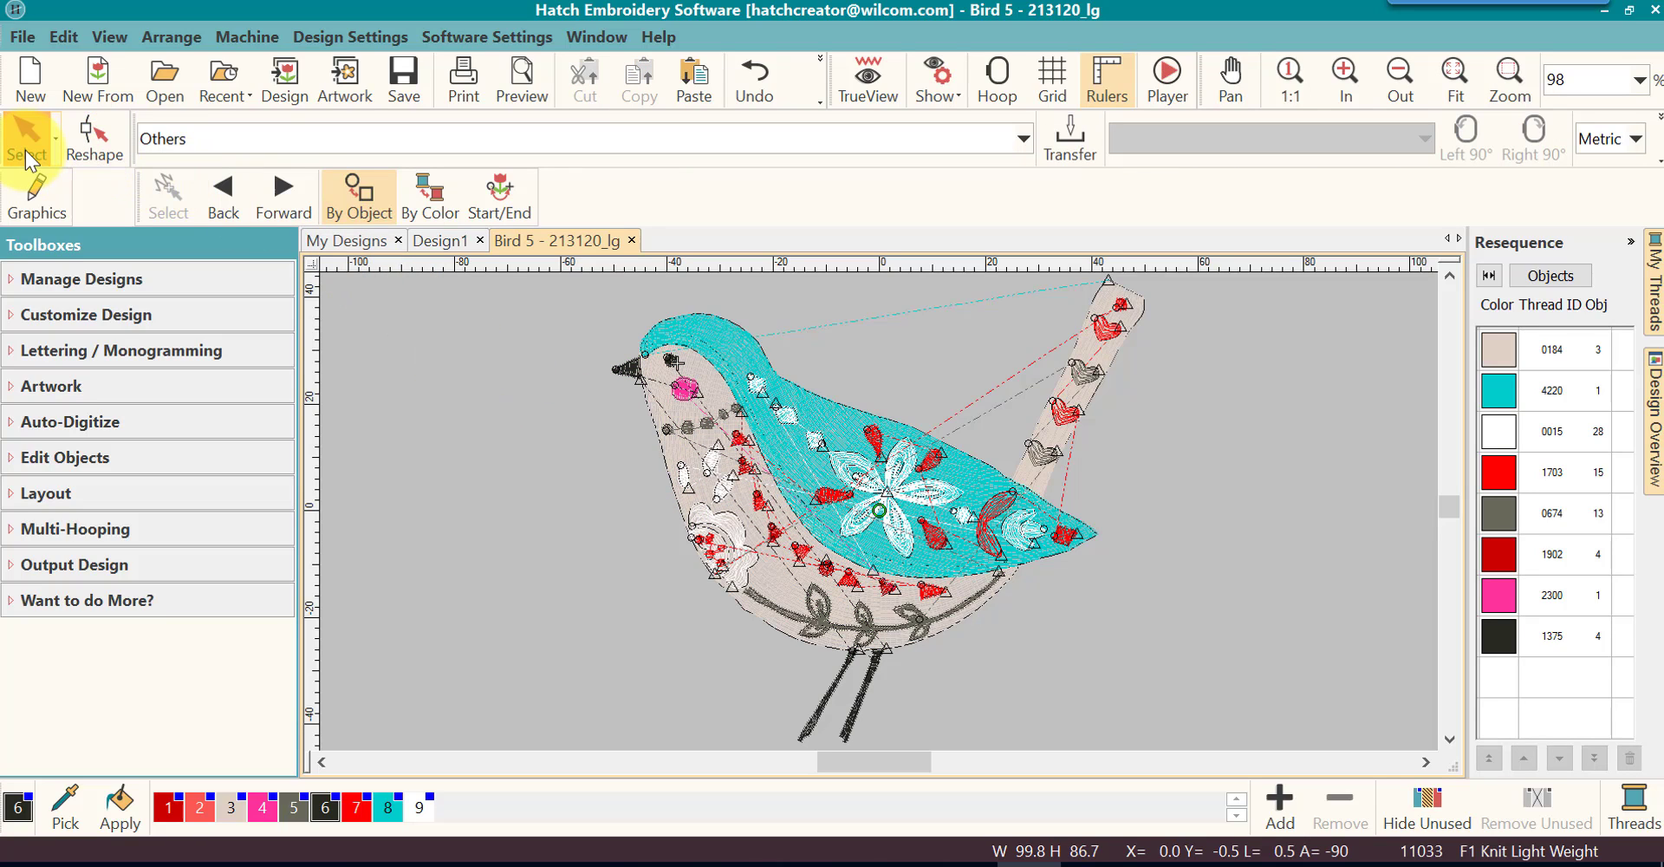
left_click_drag(553, 288, 844, 497)
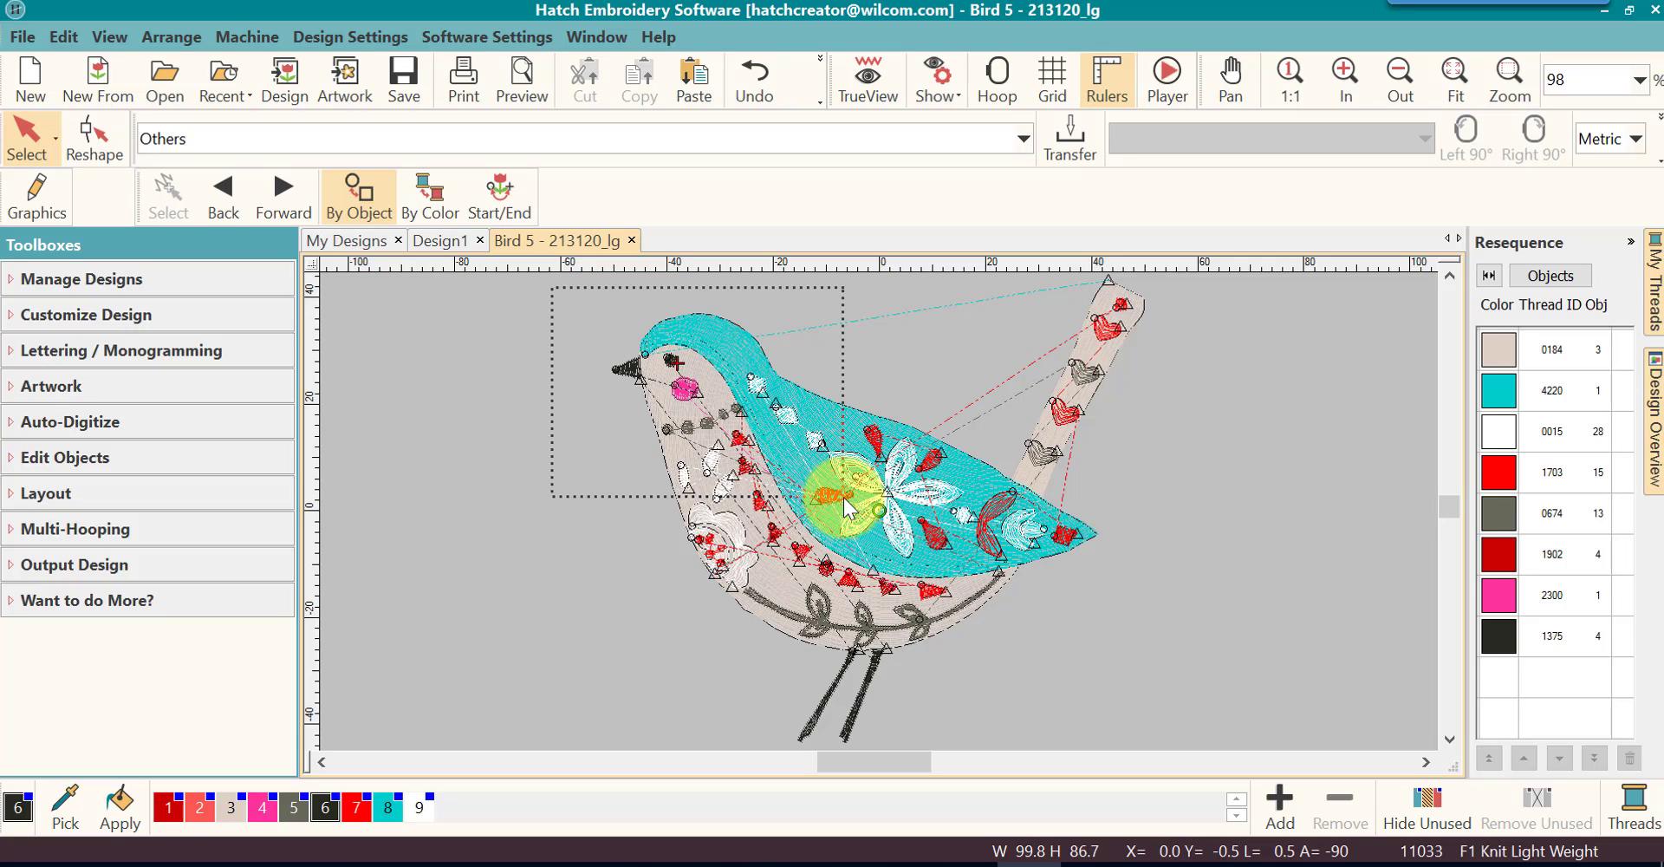
left_click_drag(845, 497, 844, 496)
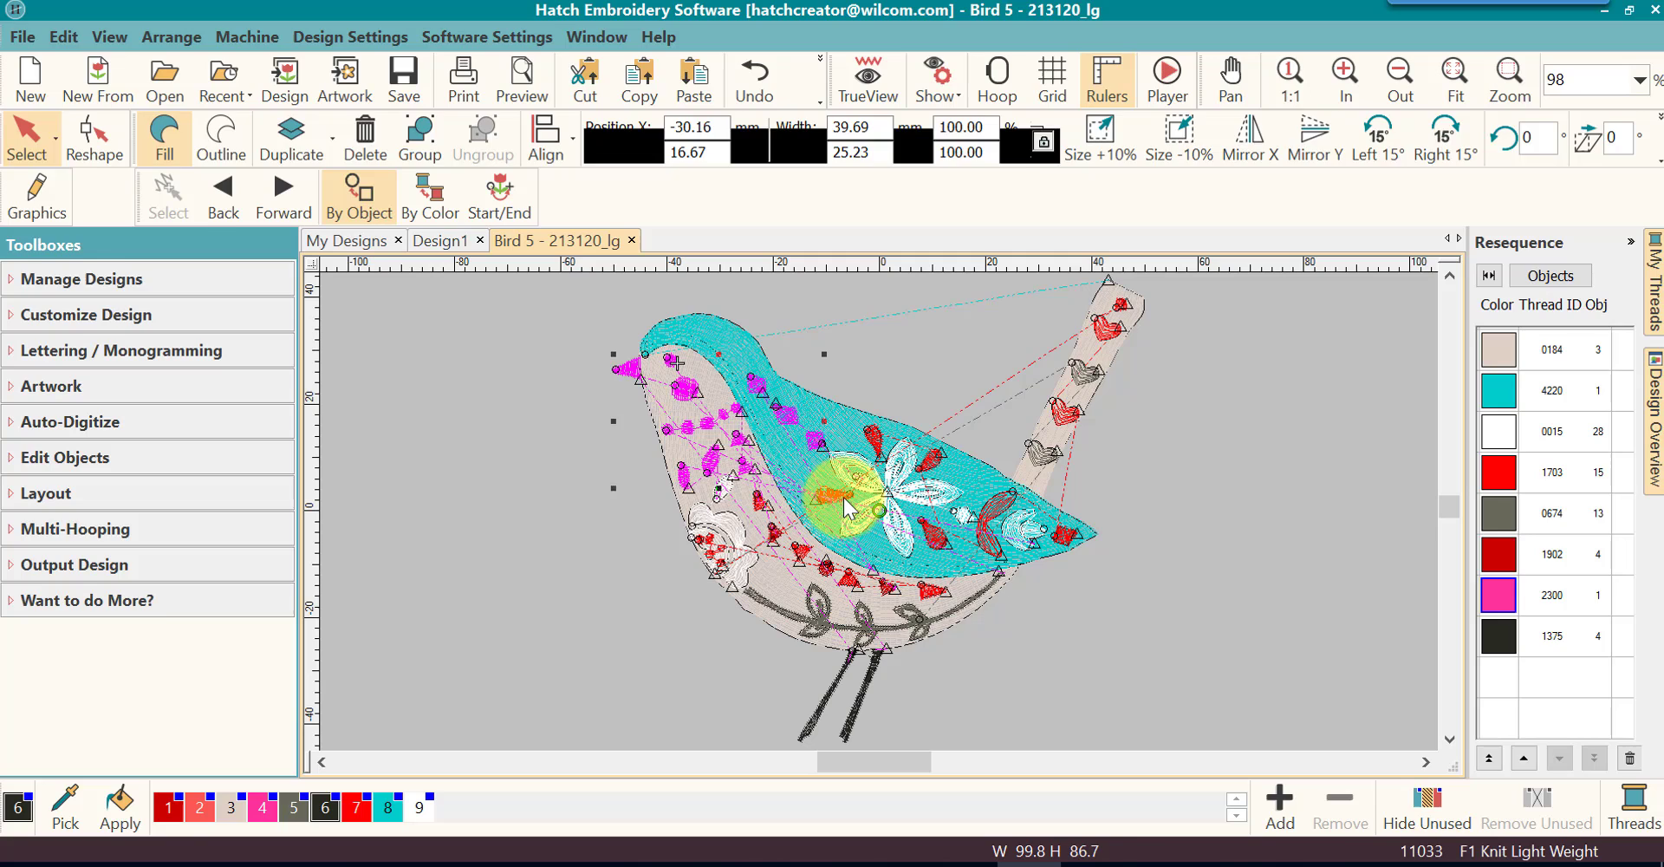
left_click(18, 125)
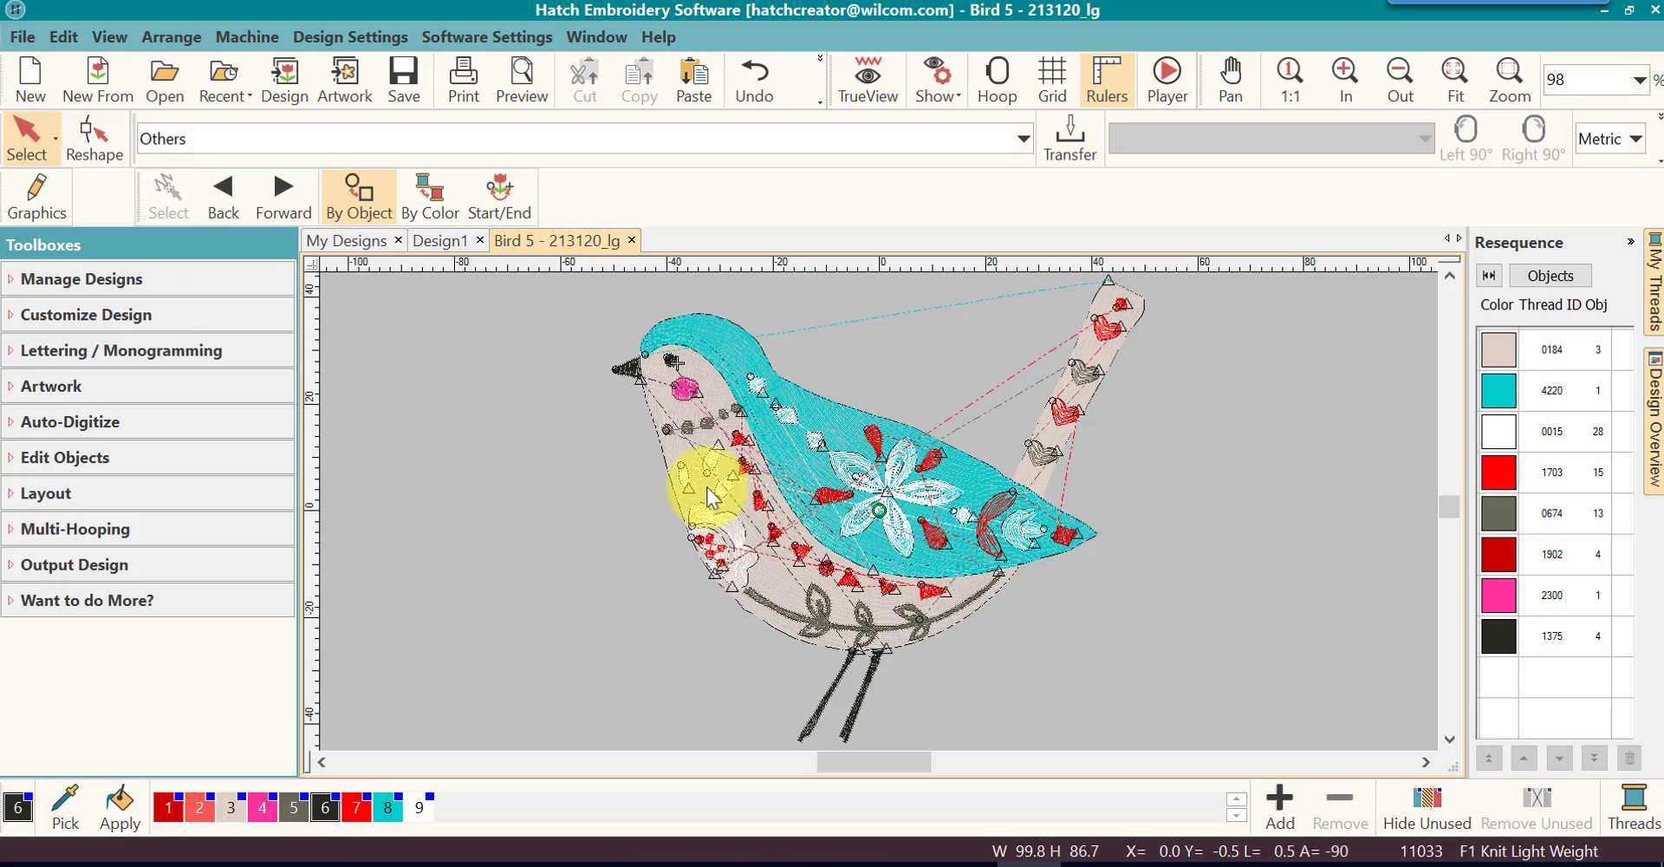
left_click(685, 392)
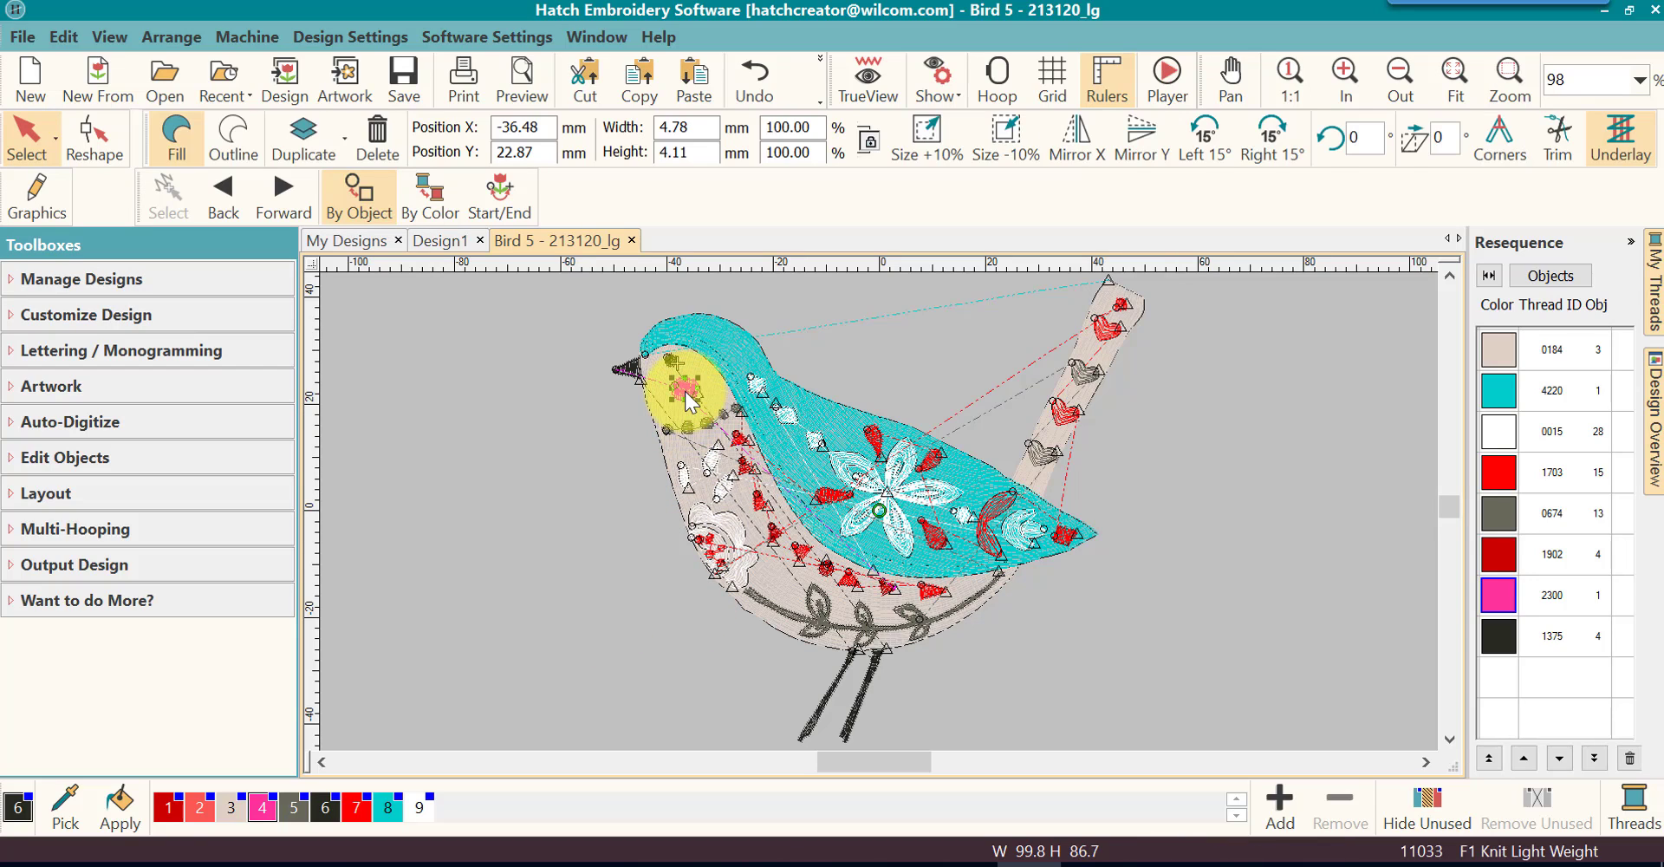
left_click_drag(685, 392, 783, 414)
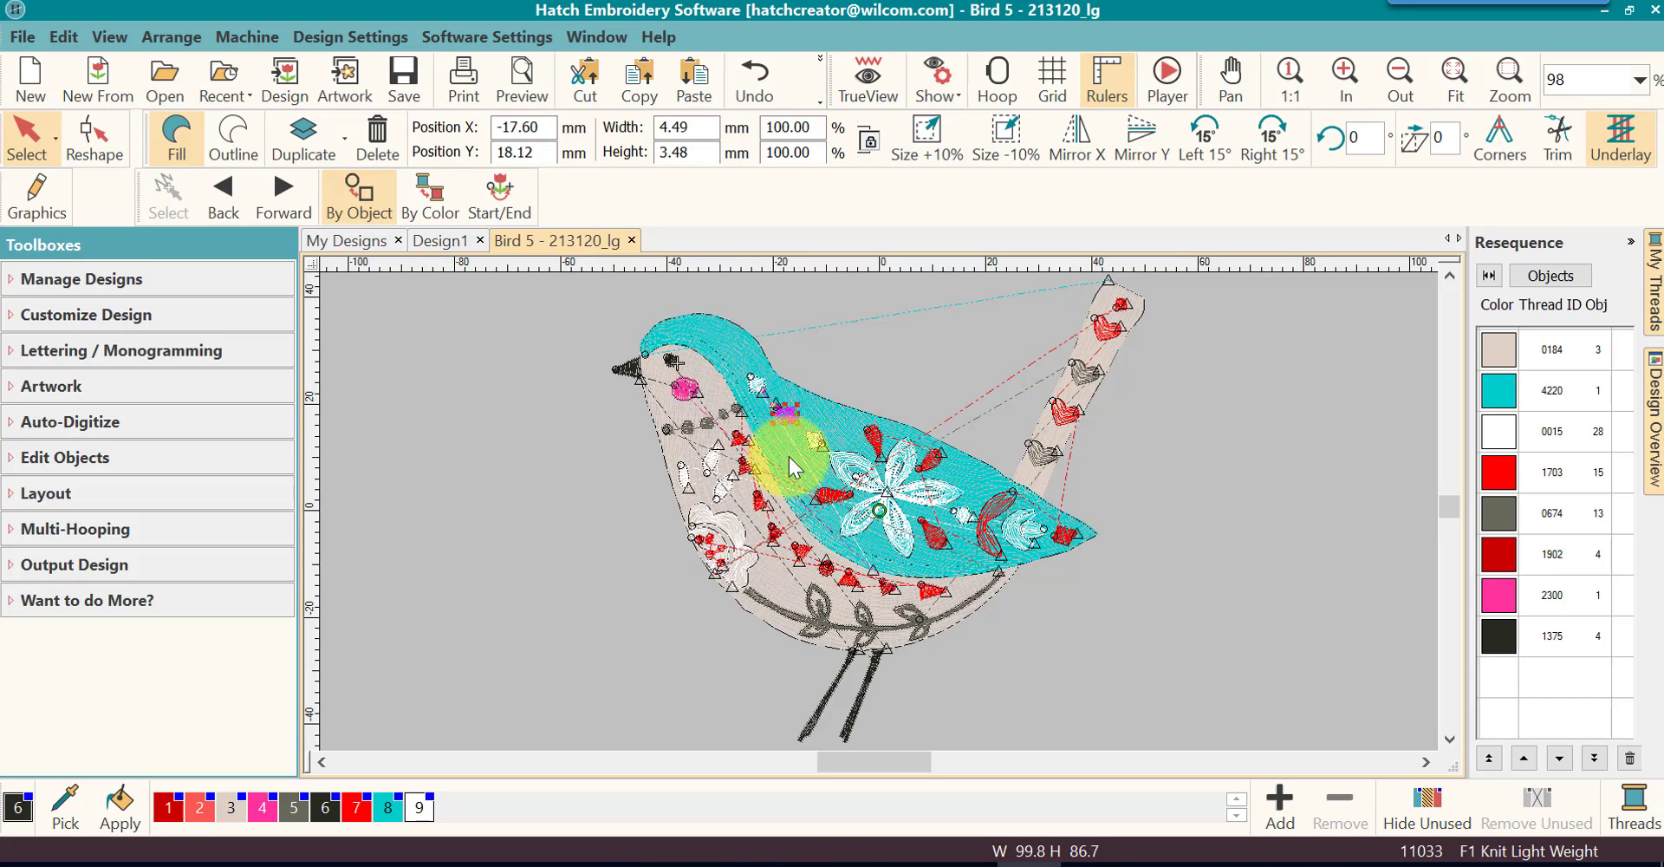
left_click(1000, 501)
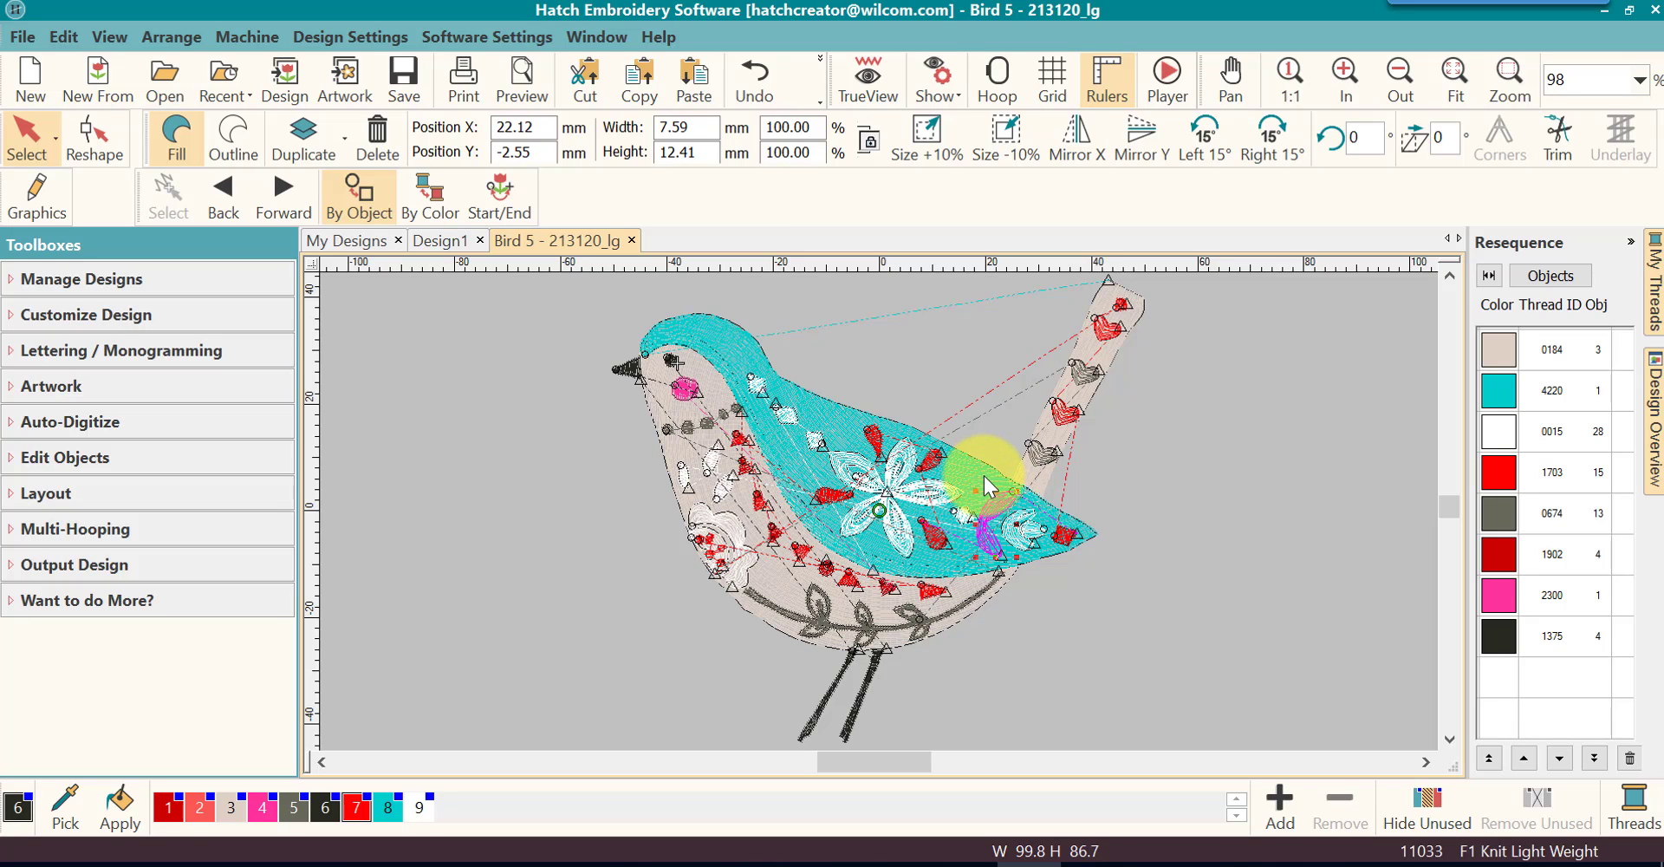
left_click(984, 475)
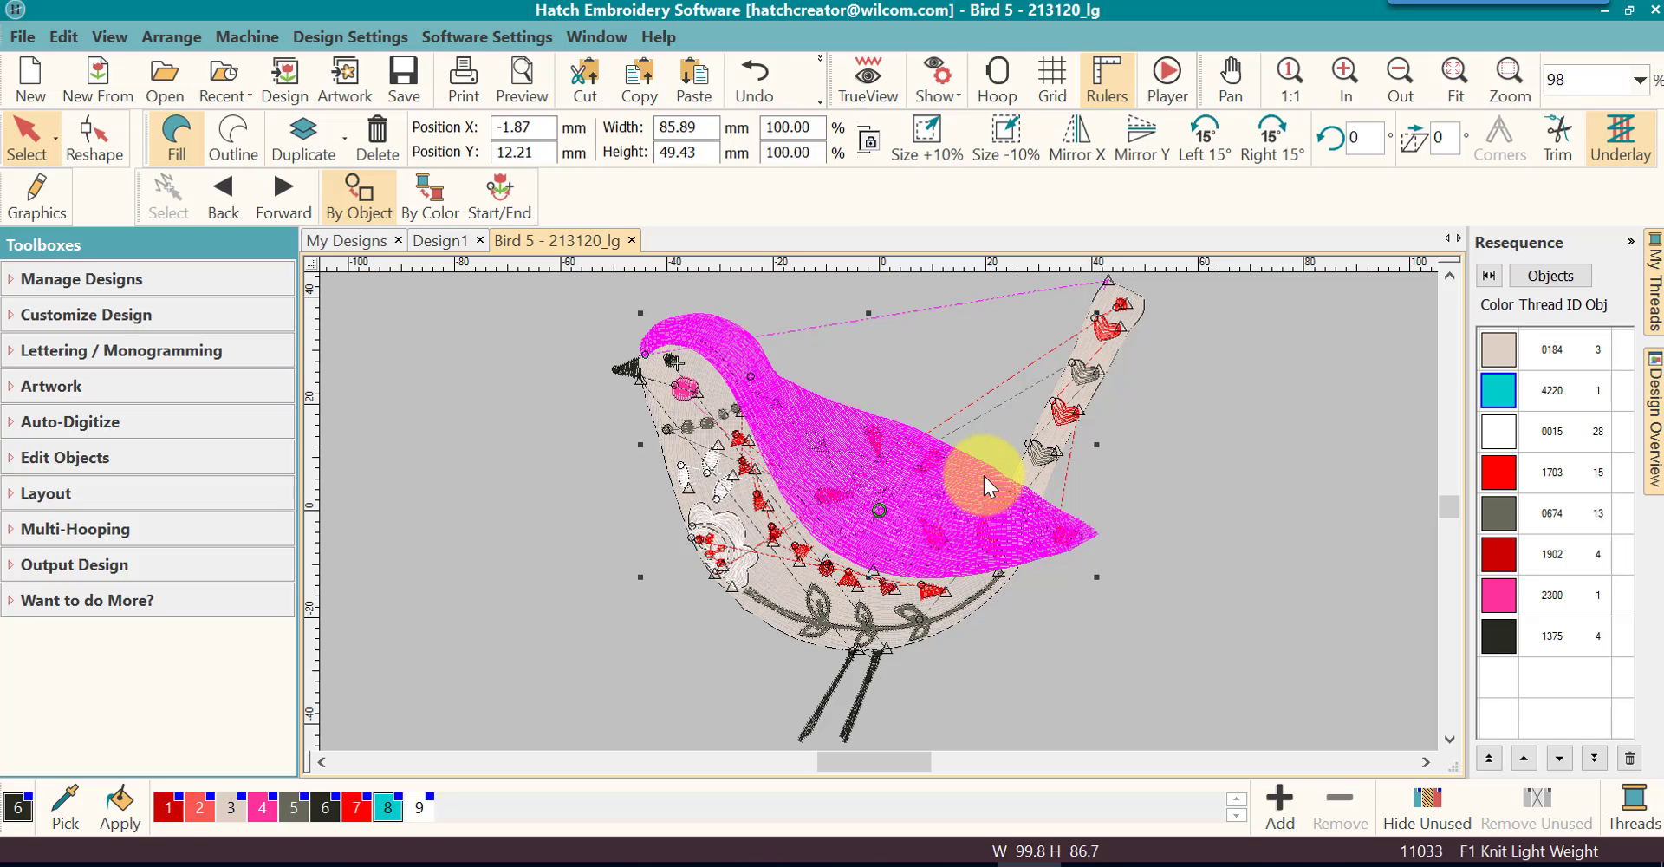
left_click(798, 546)
left_click(773, 581)
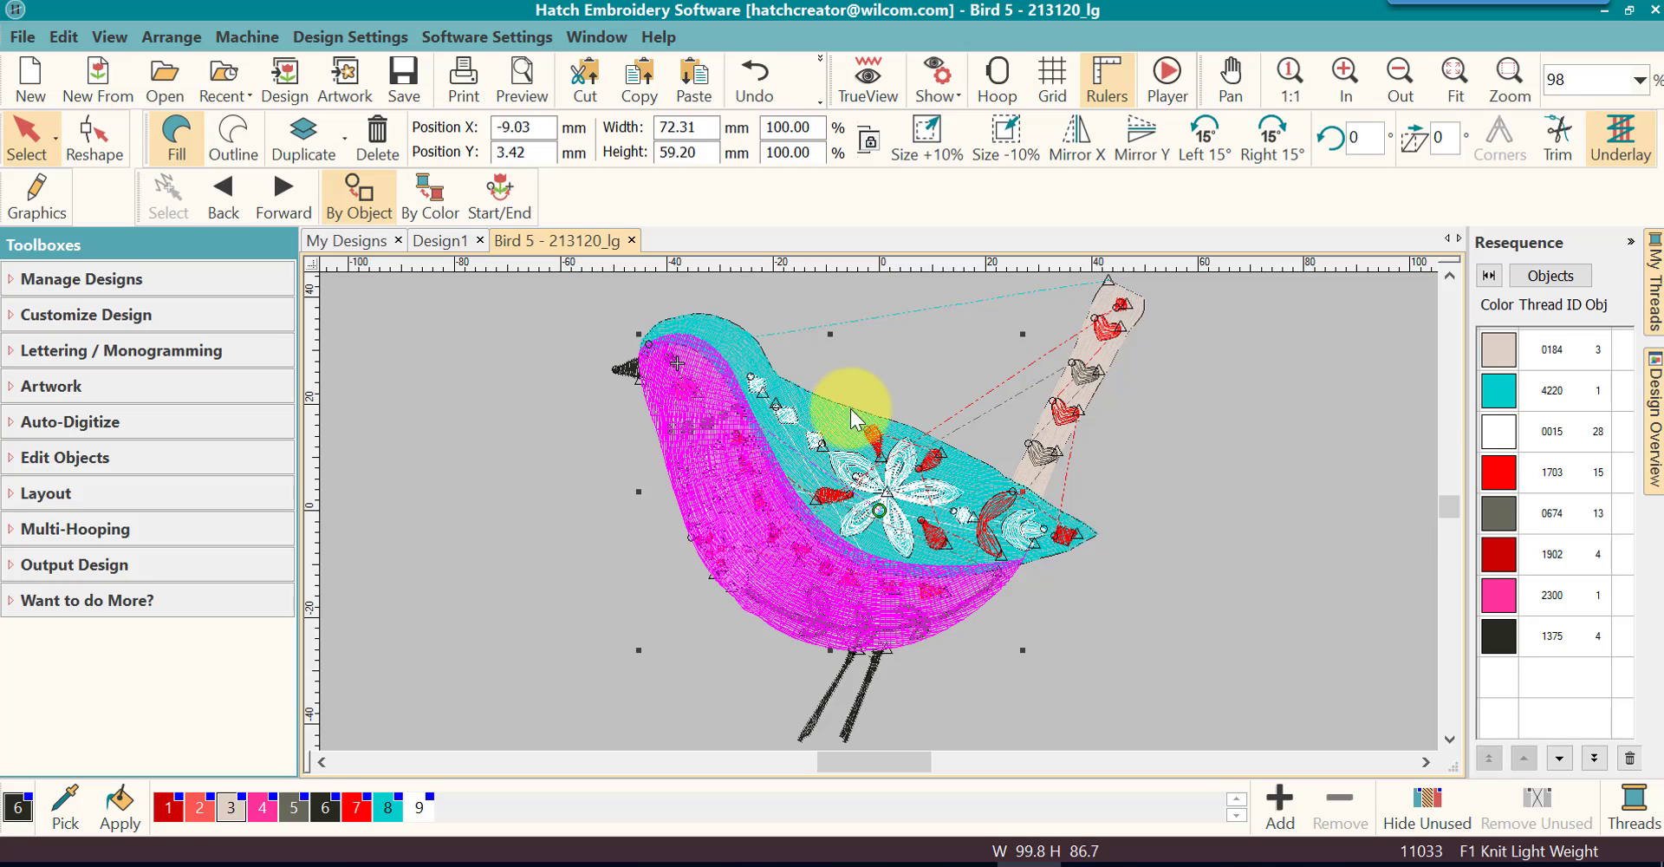
left_click(845, 408)
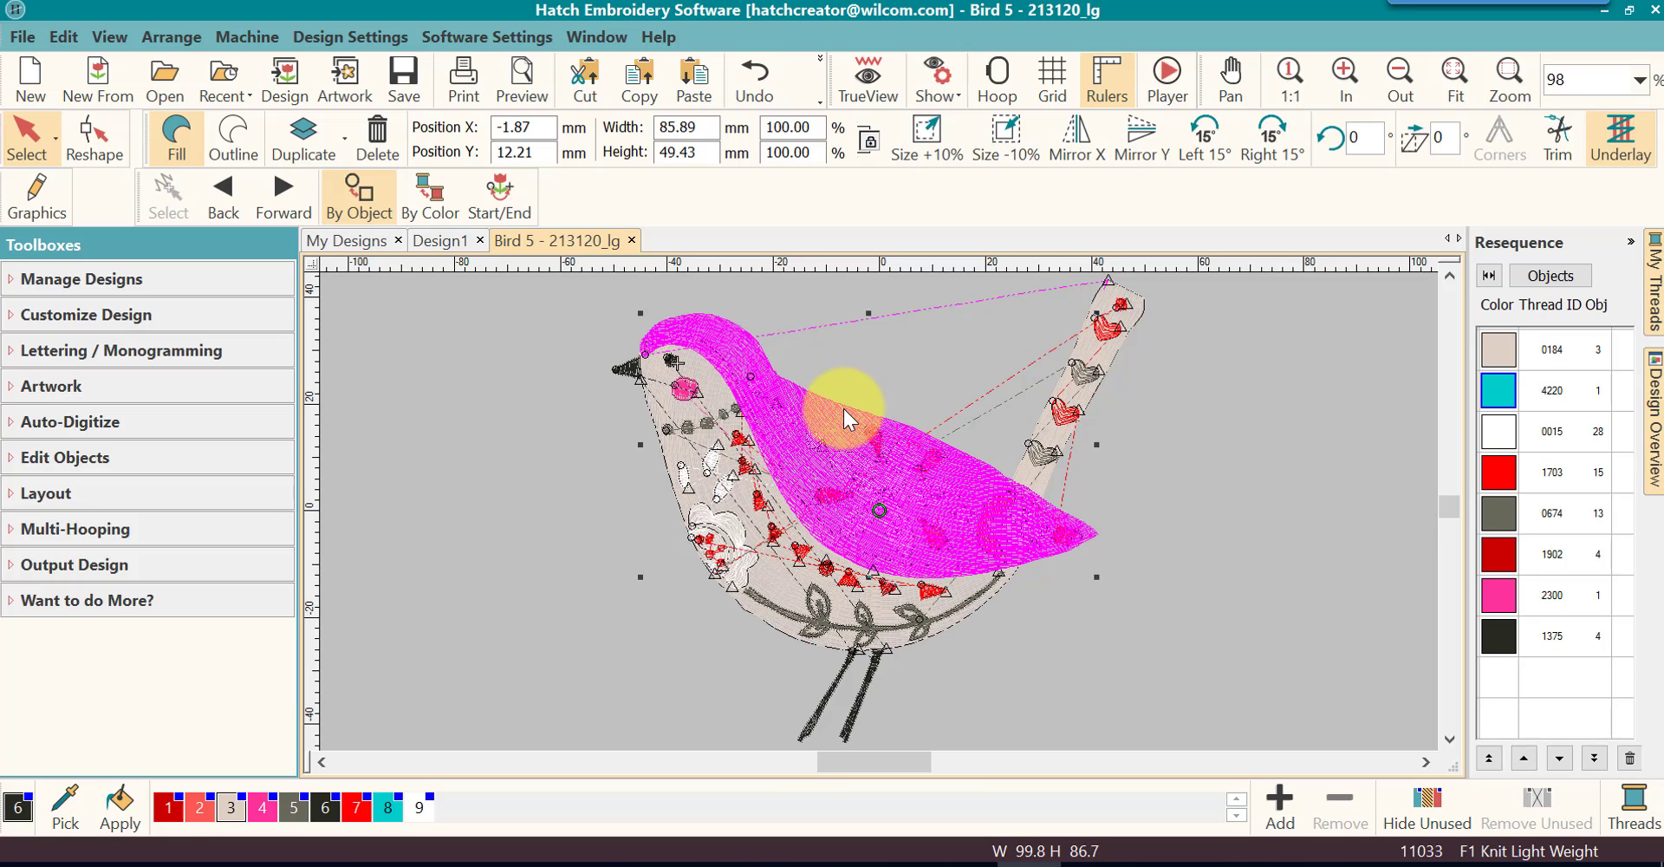
left_click(1199, 385)
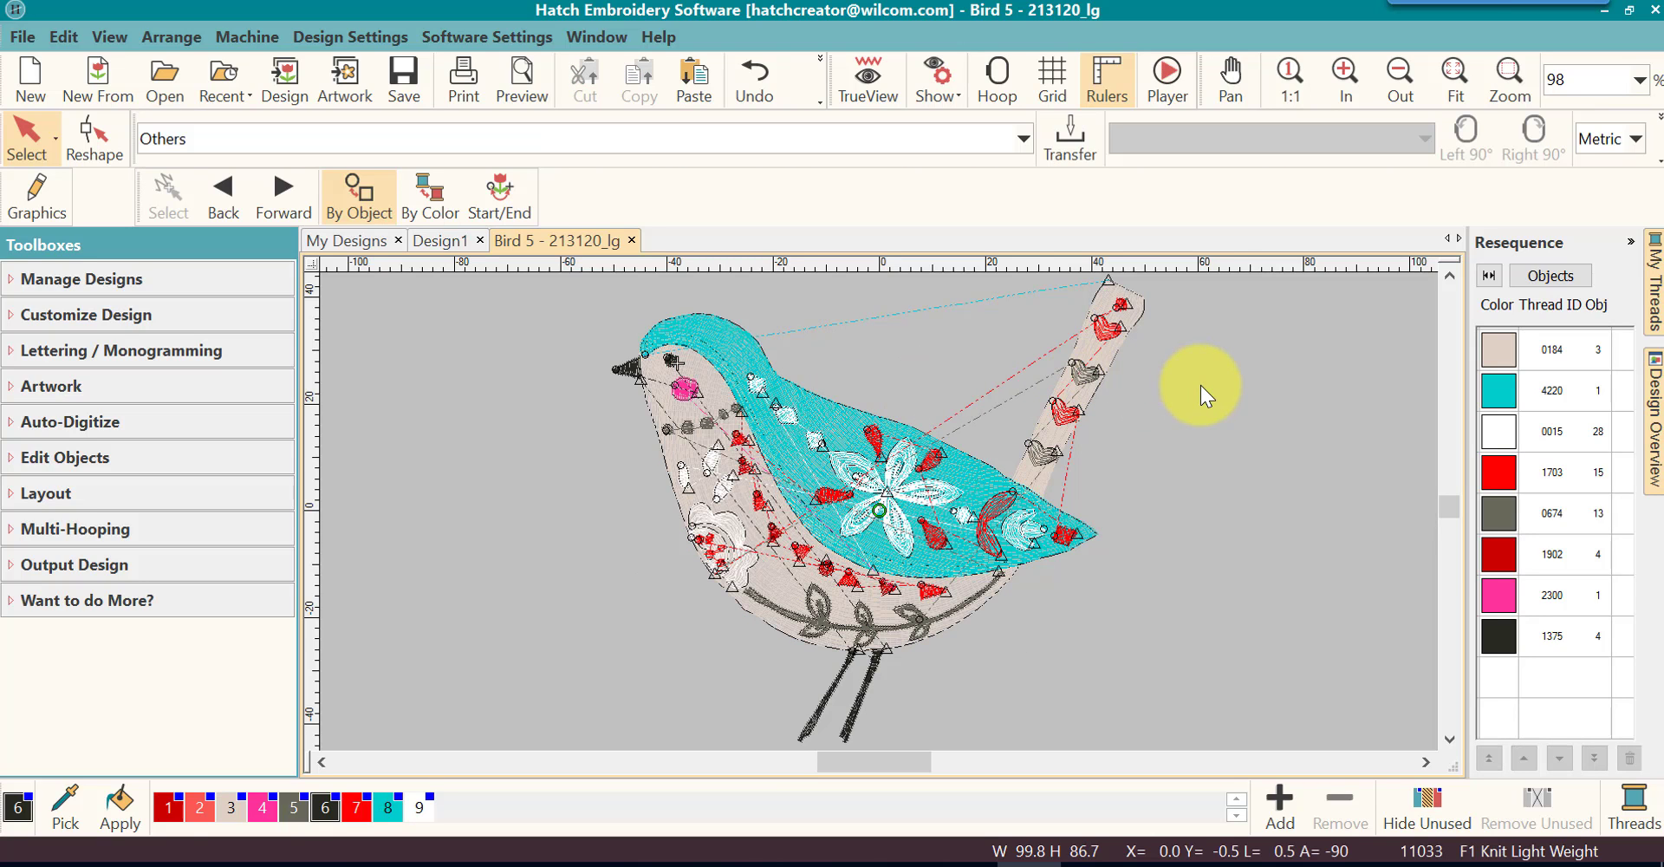
left_click(690, 390)
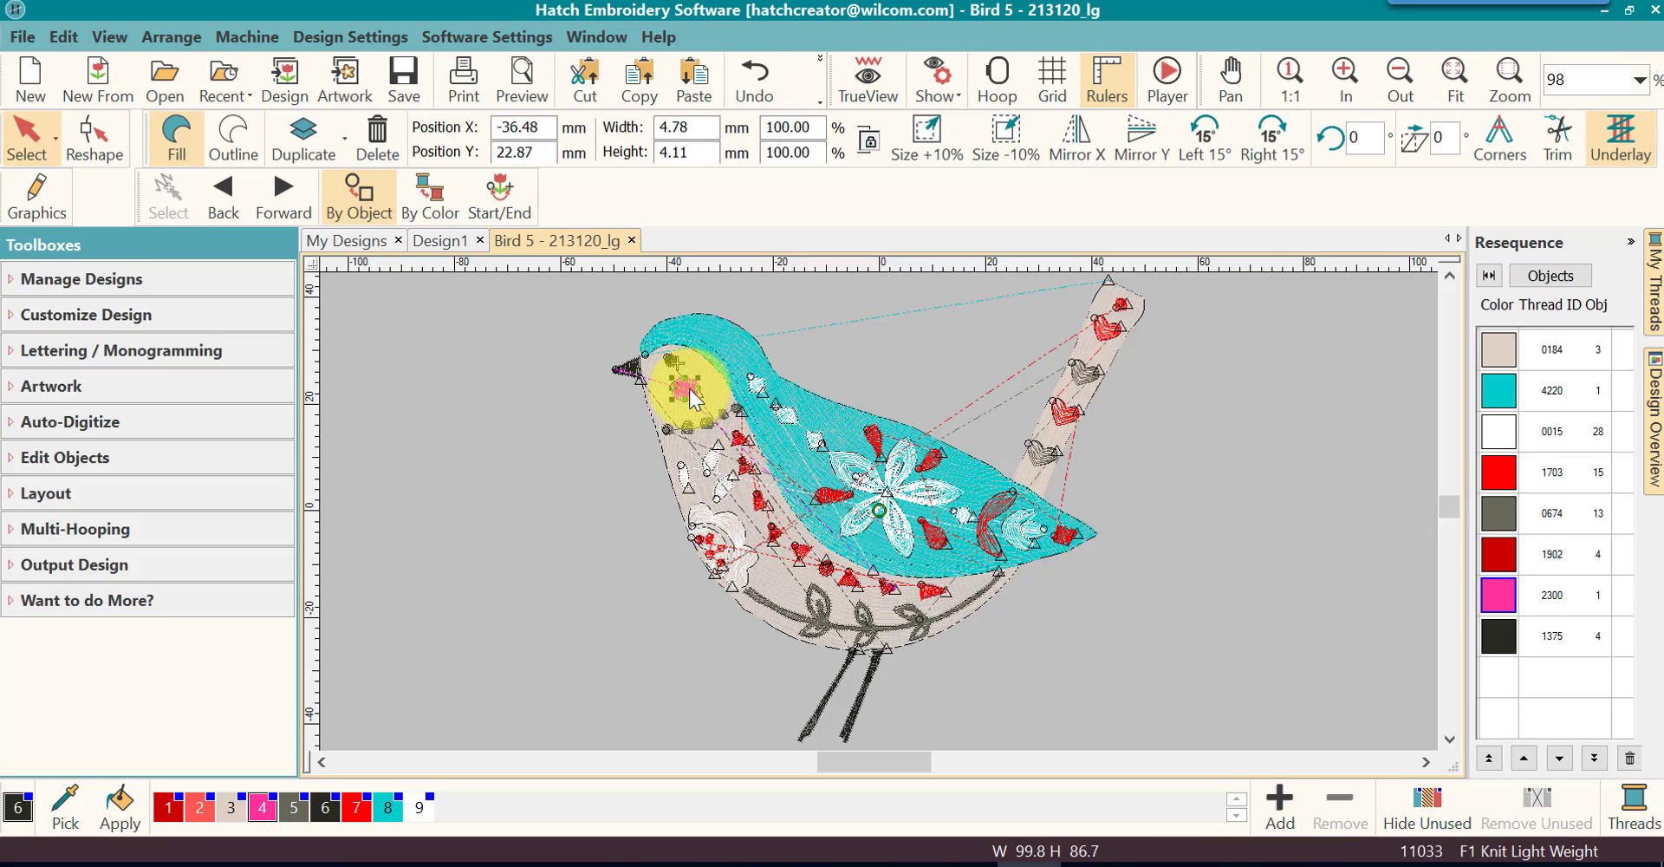
left_click(752, 381, "ctrl")
left_click(791, 422, "ctrl")
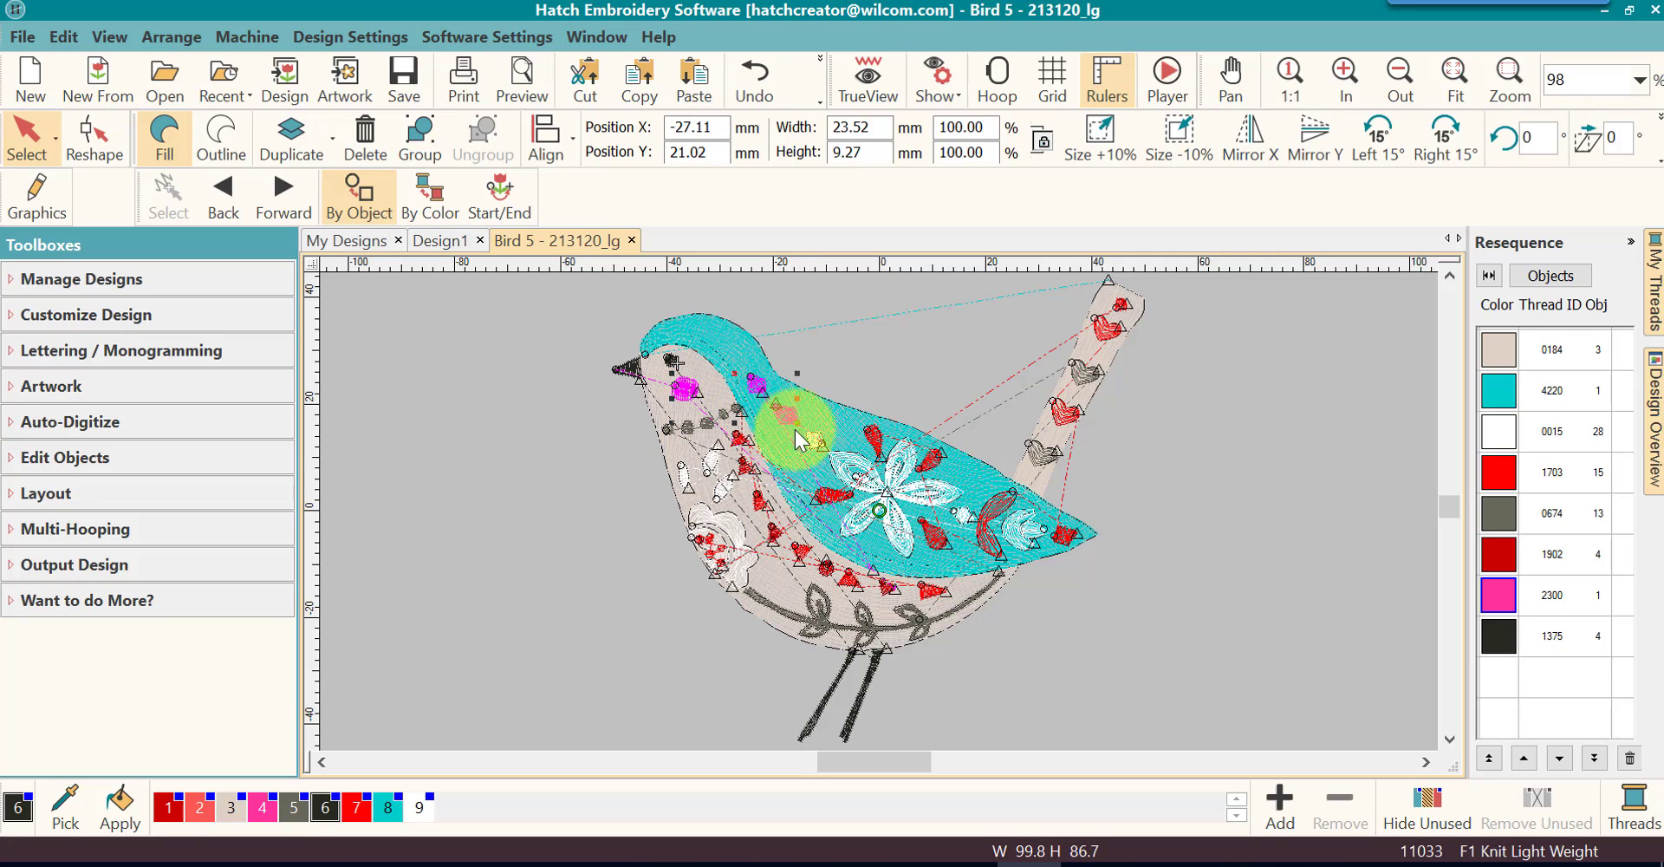
left_click(818, 439, "ctrl")
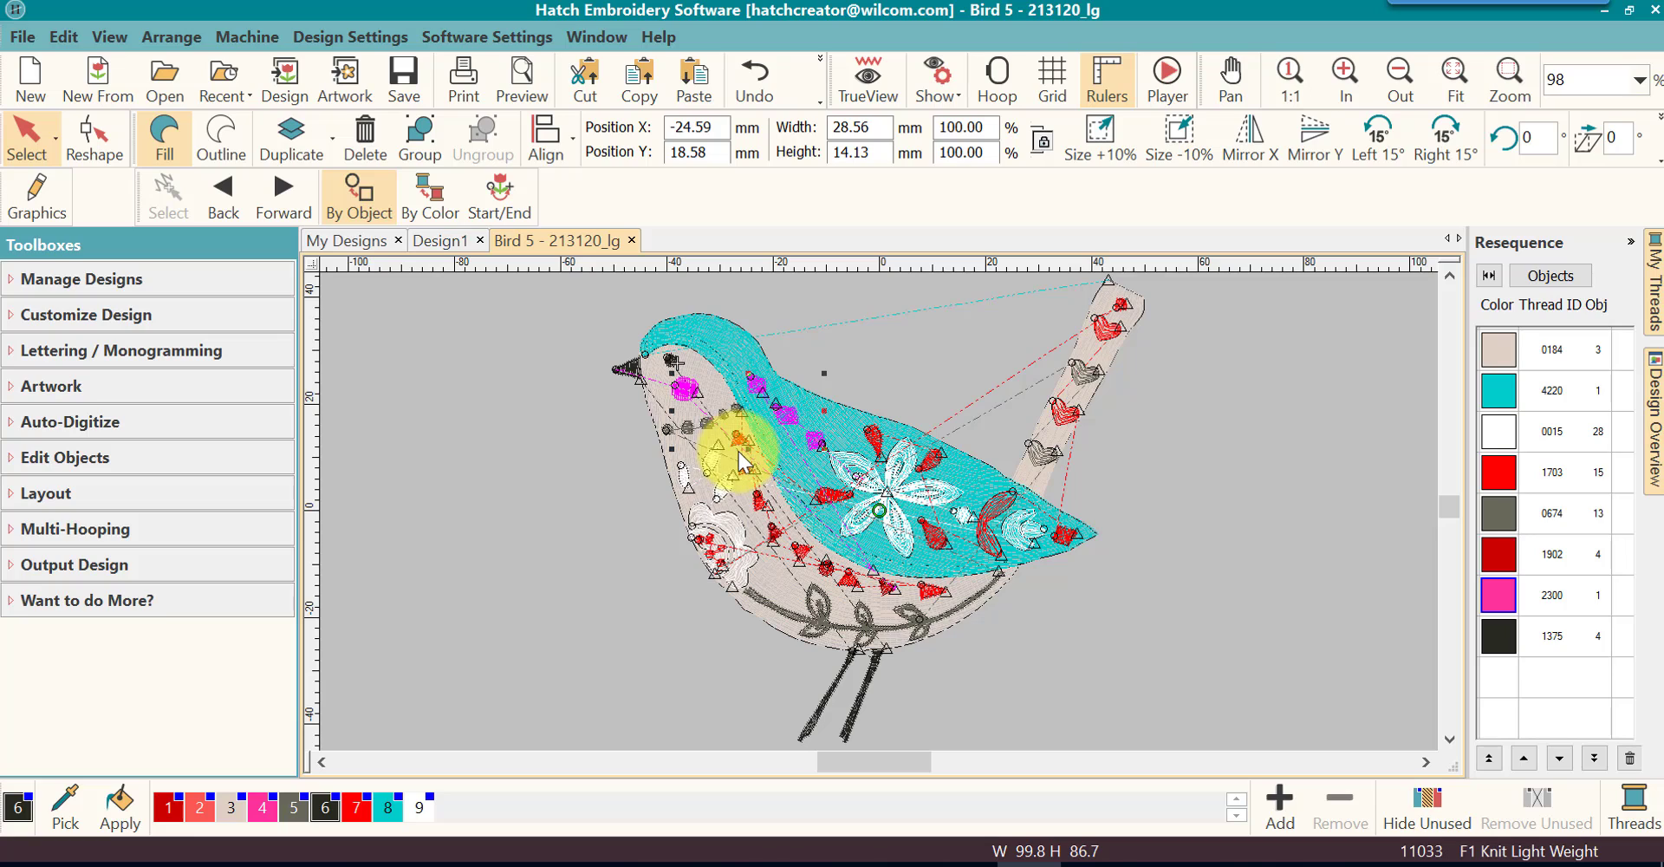
left_click(559, 346)
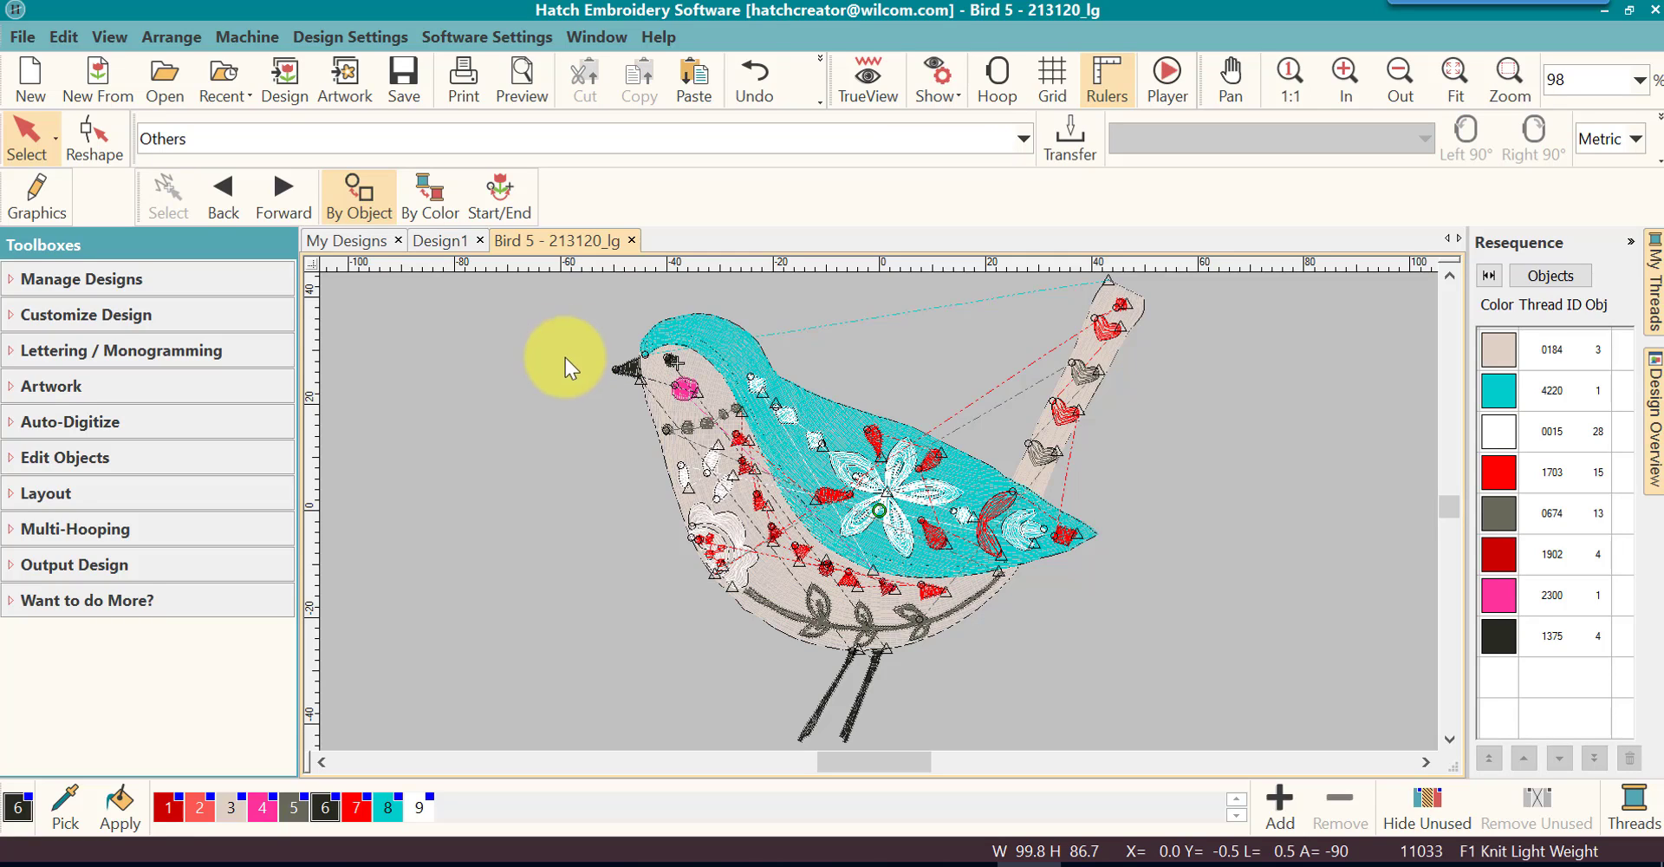
left_click(1106, 333)
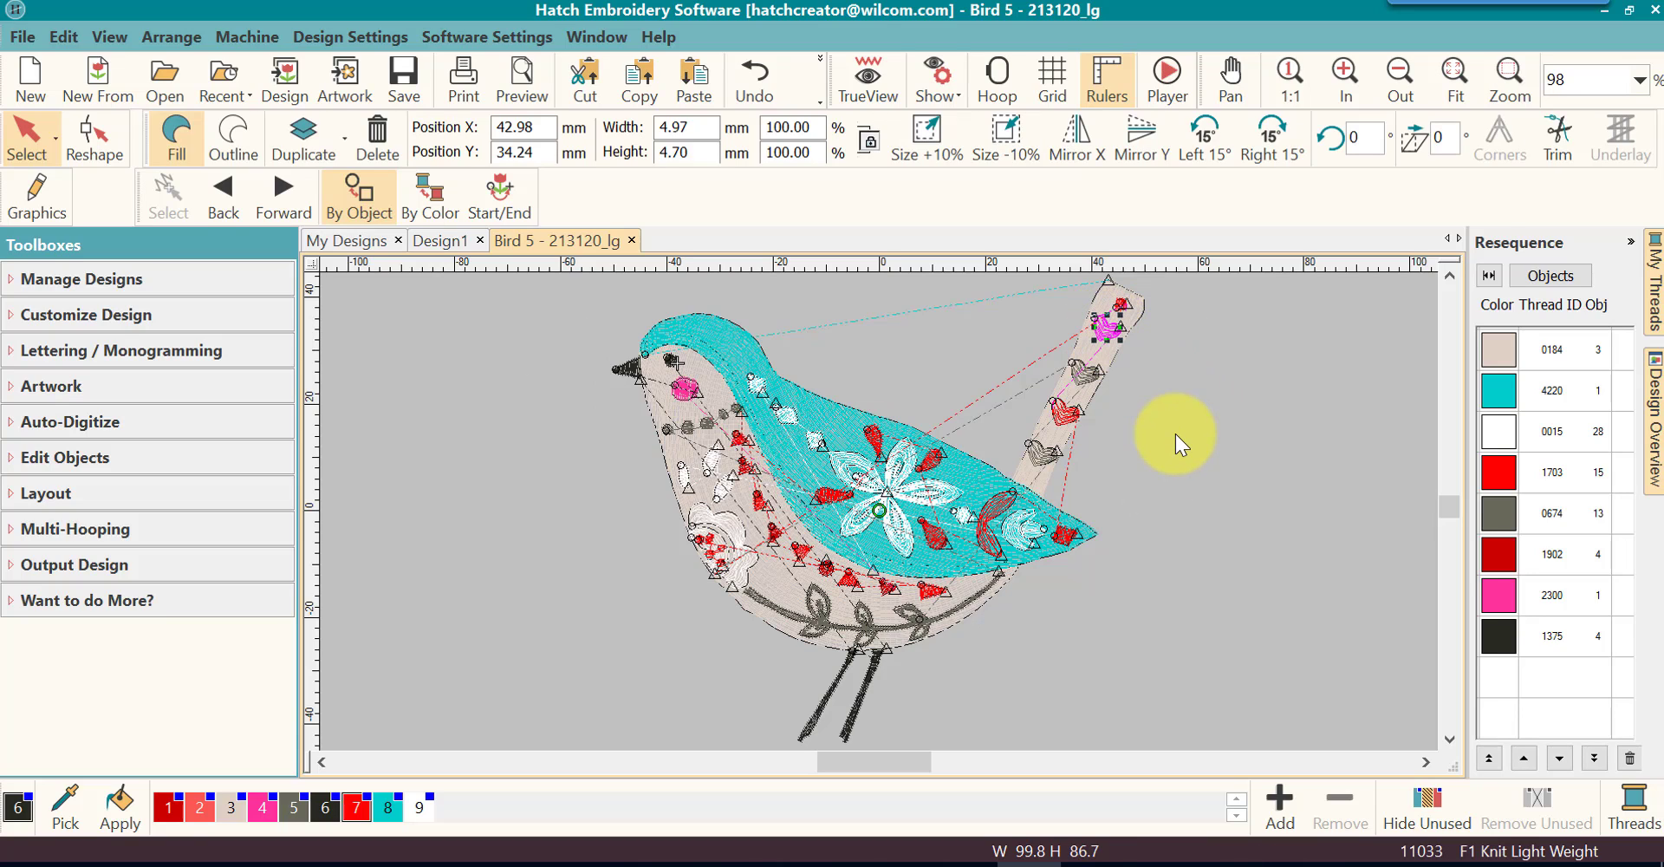
left_click(1083, 373, "ctrl")
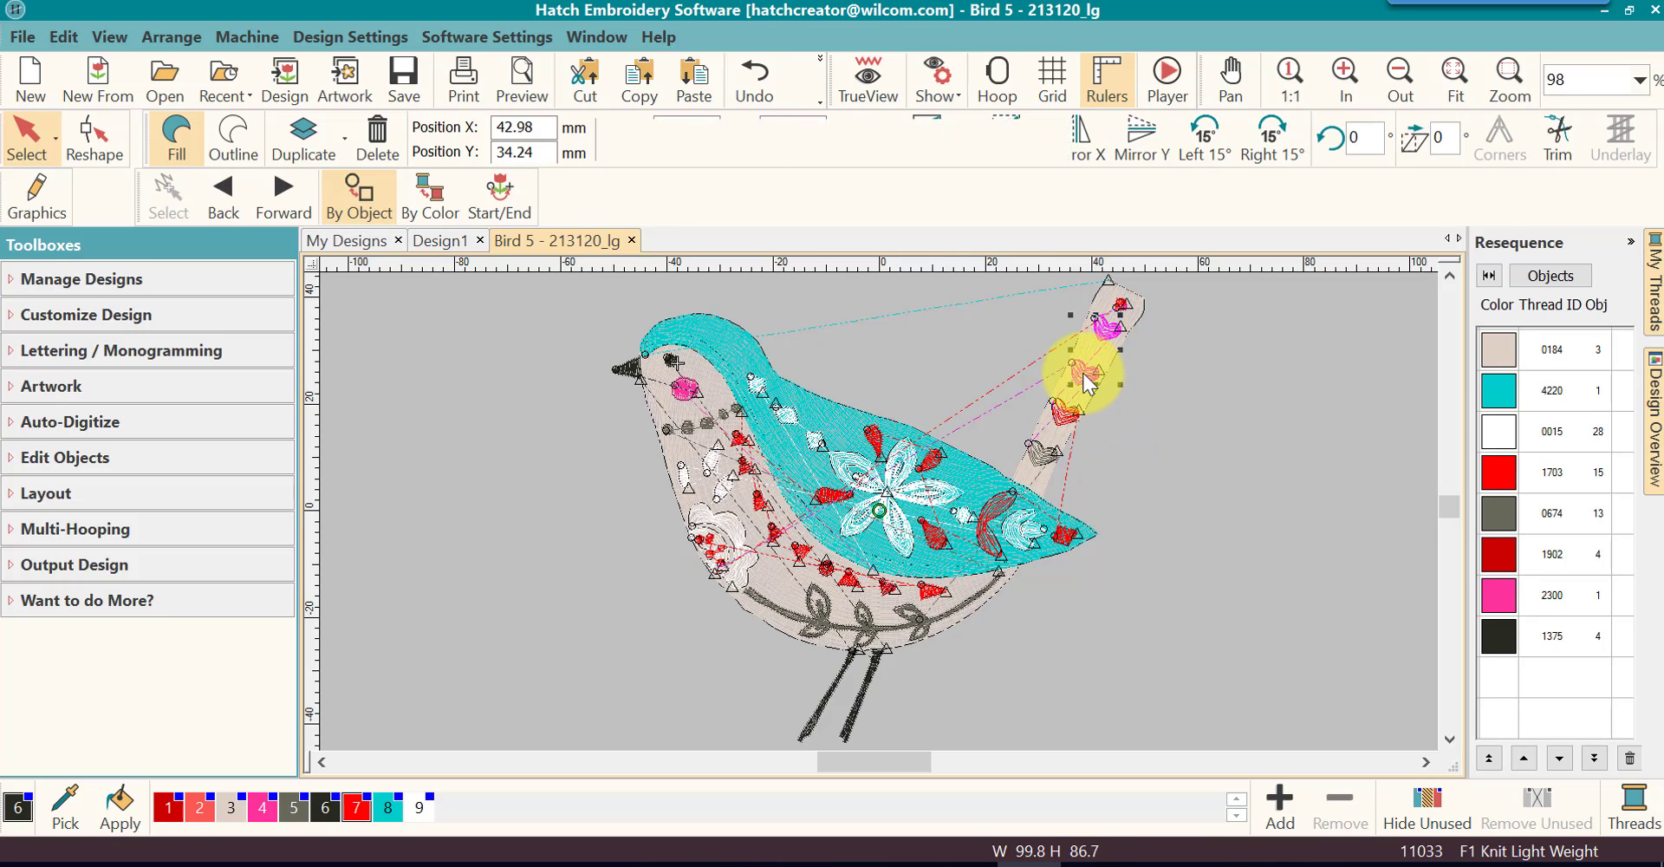
left_click(1062, 416, "ctrl")
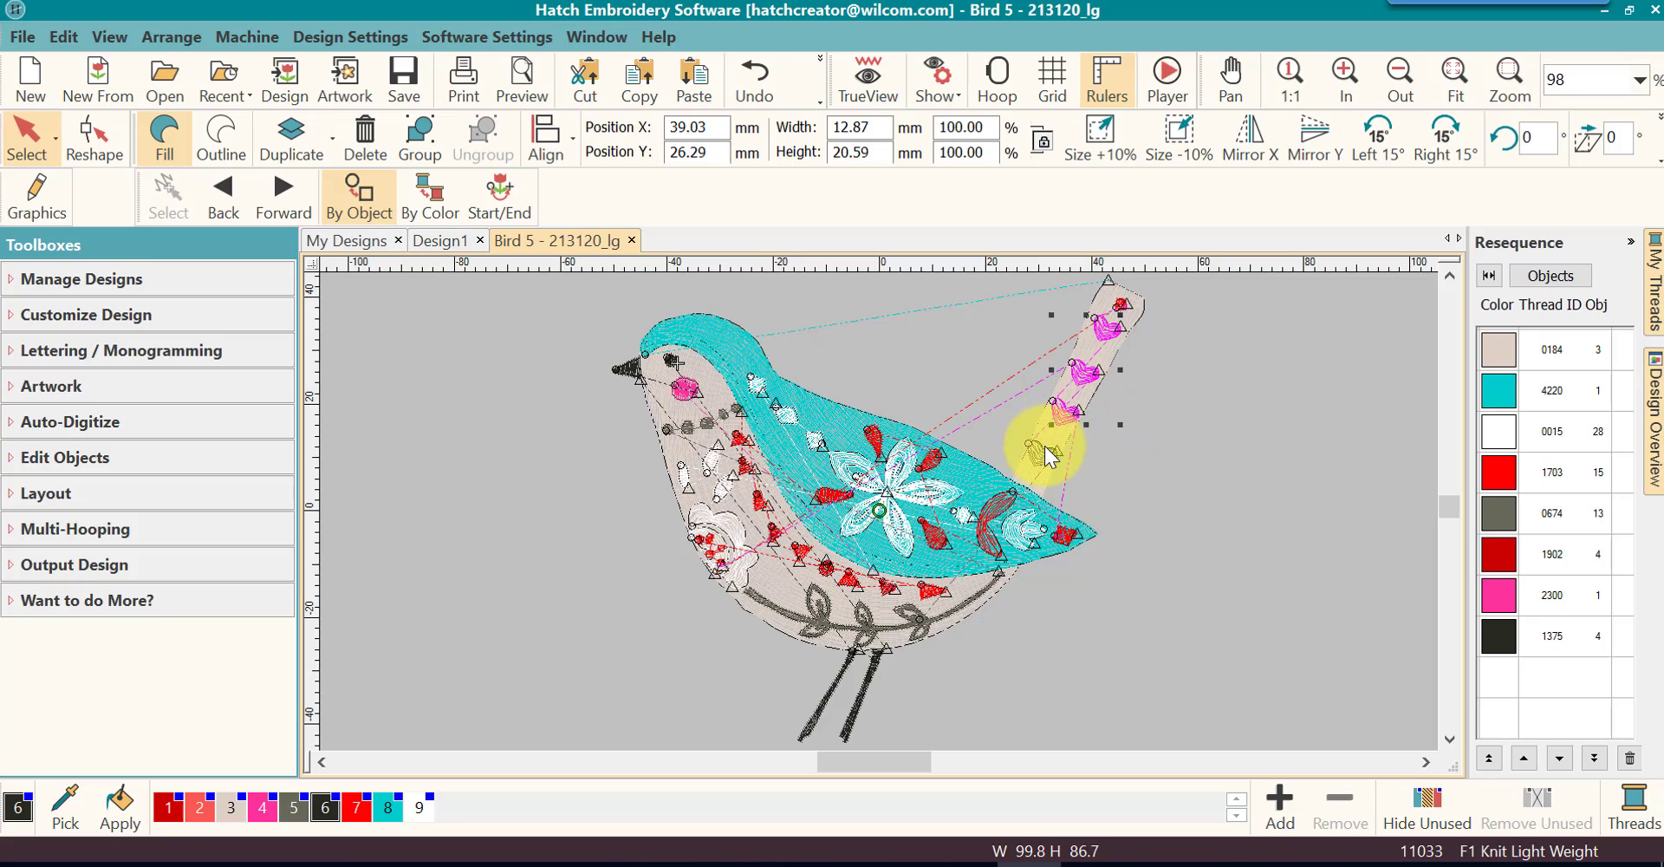
left_click(1042, 449, "ctrl")
key("Escape")
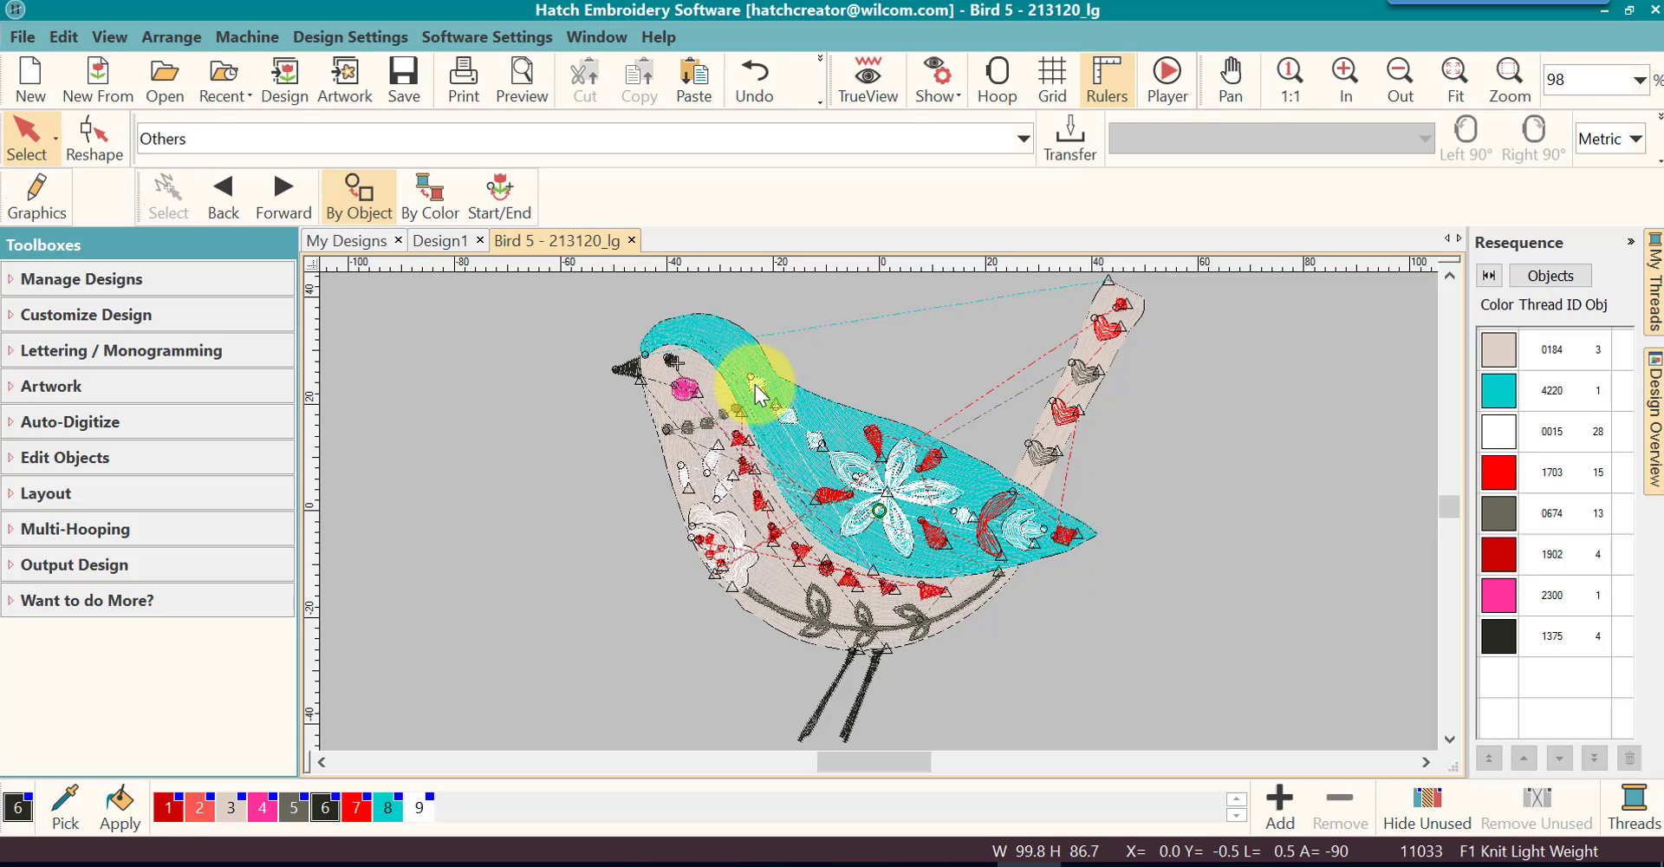
left_click(756, 387)
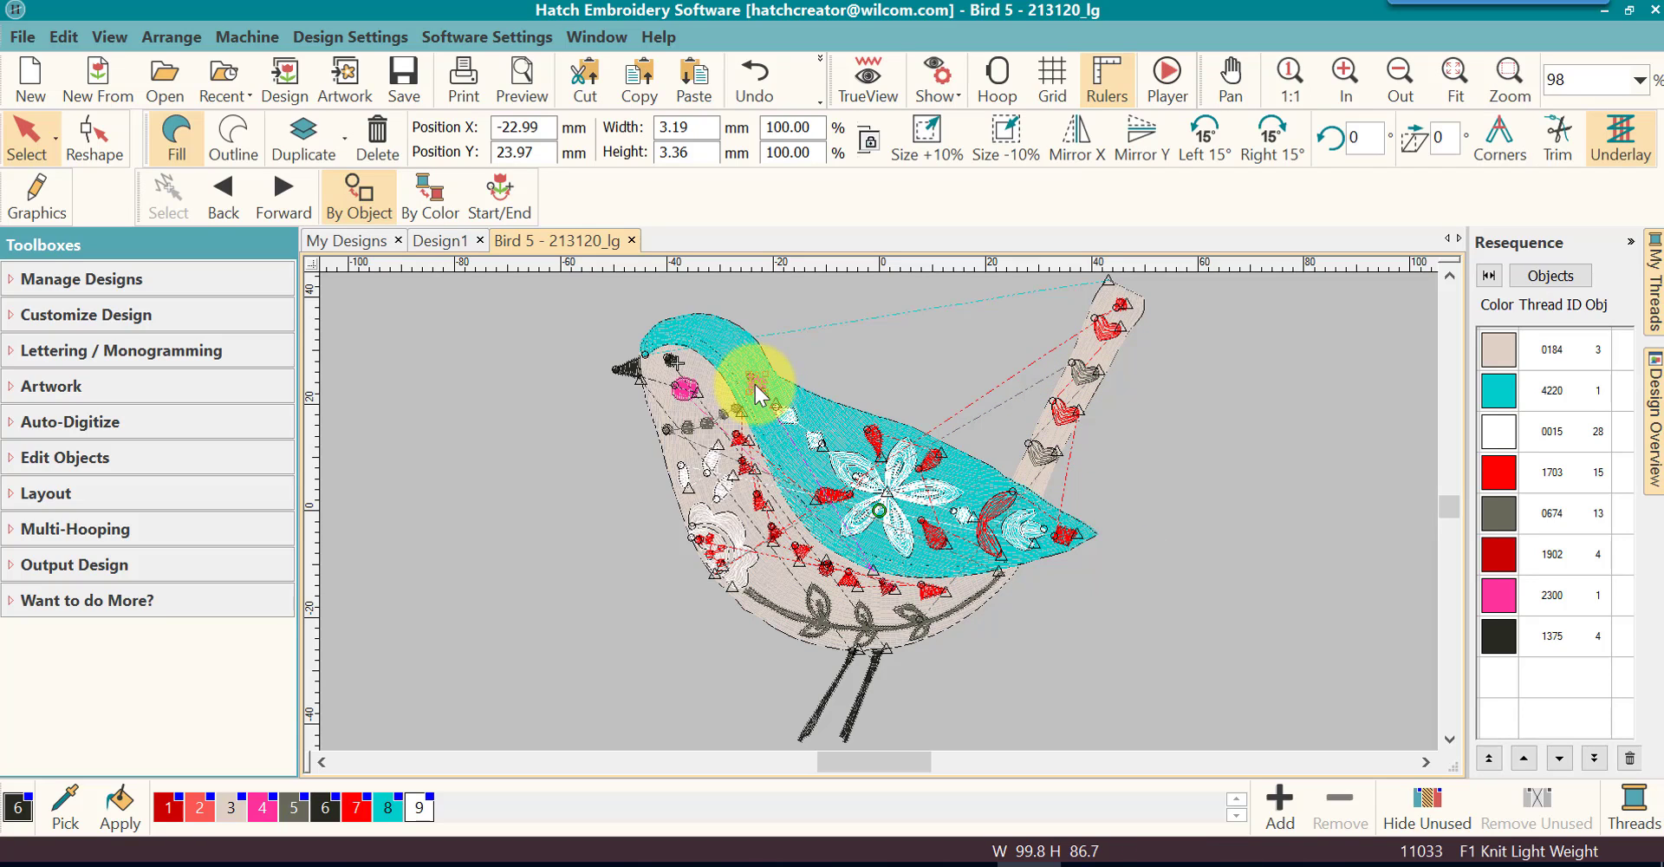
left_click(817, 446, "ctrl")
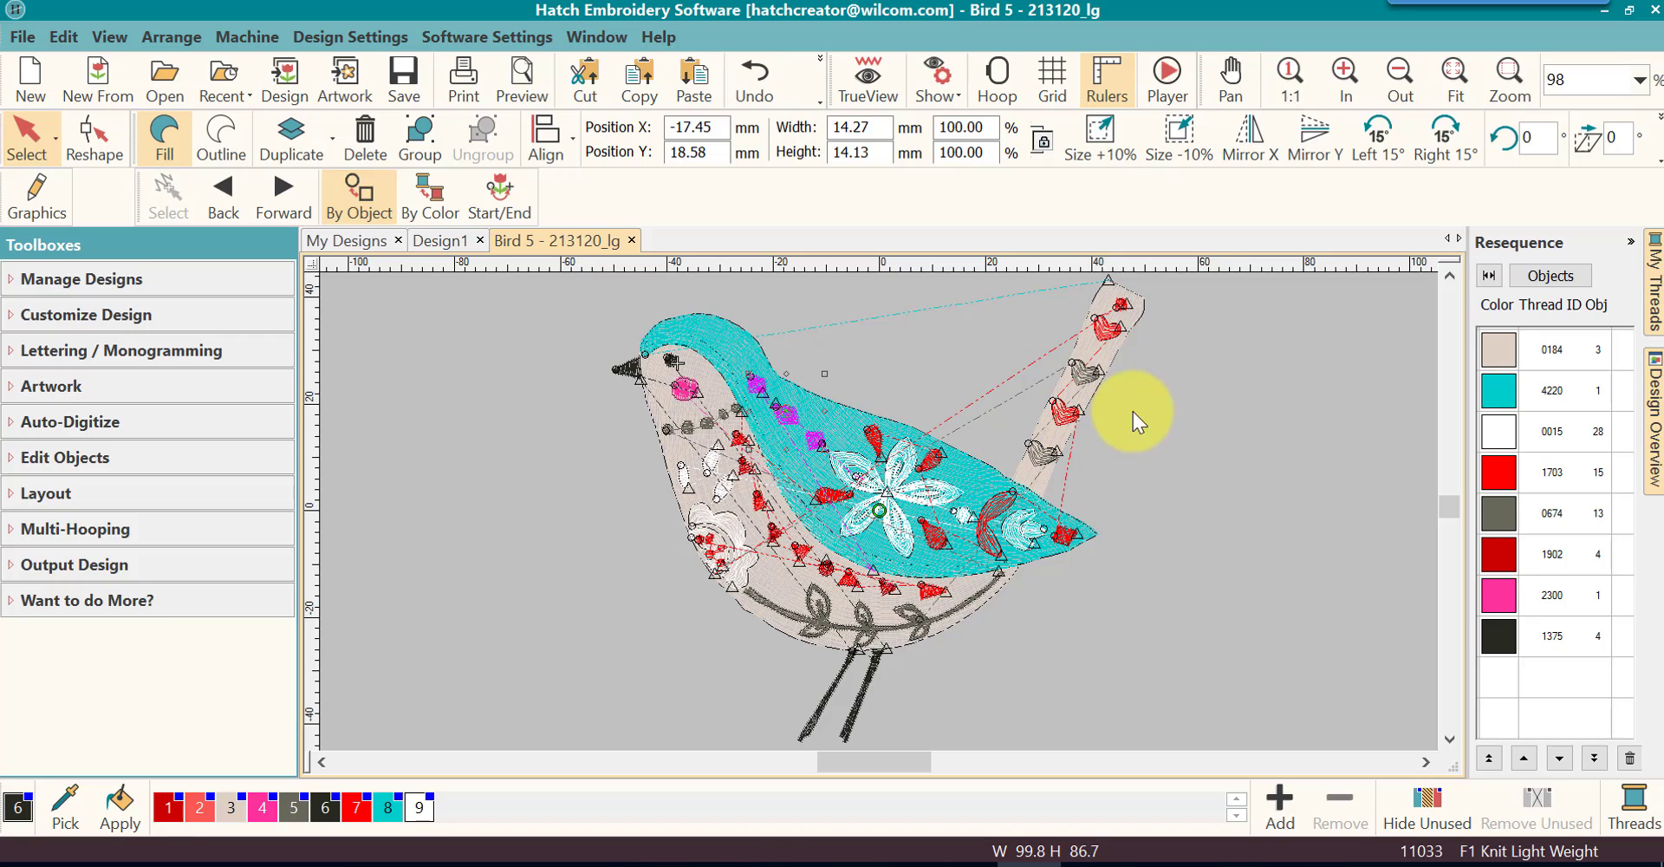
left_click(1208, 376)
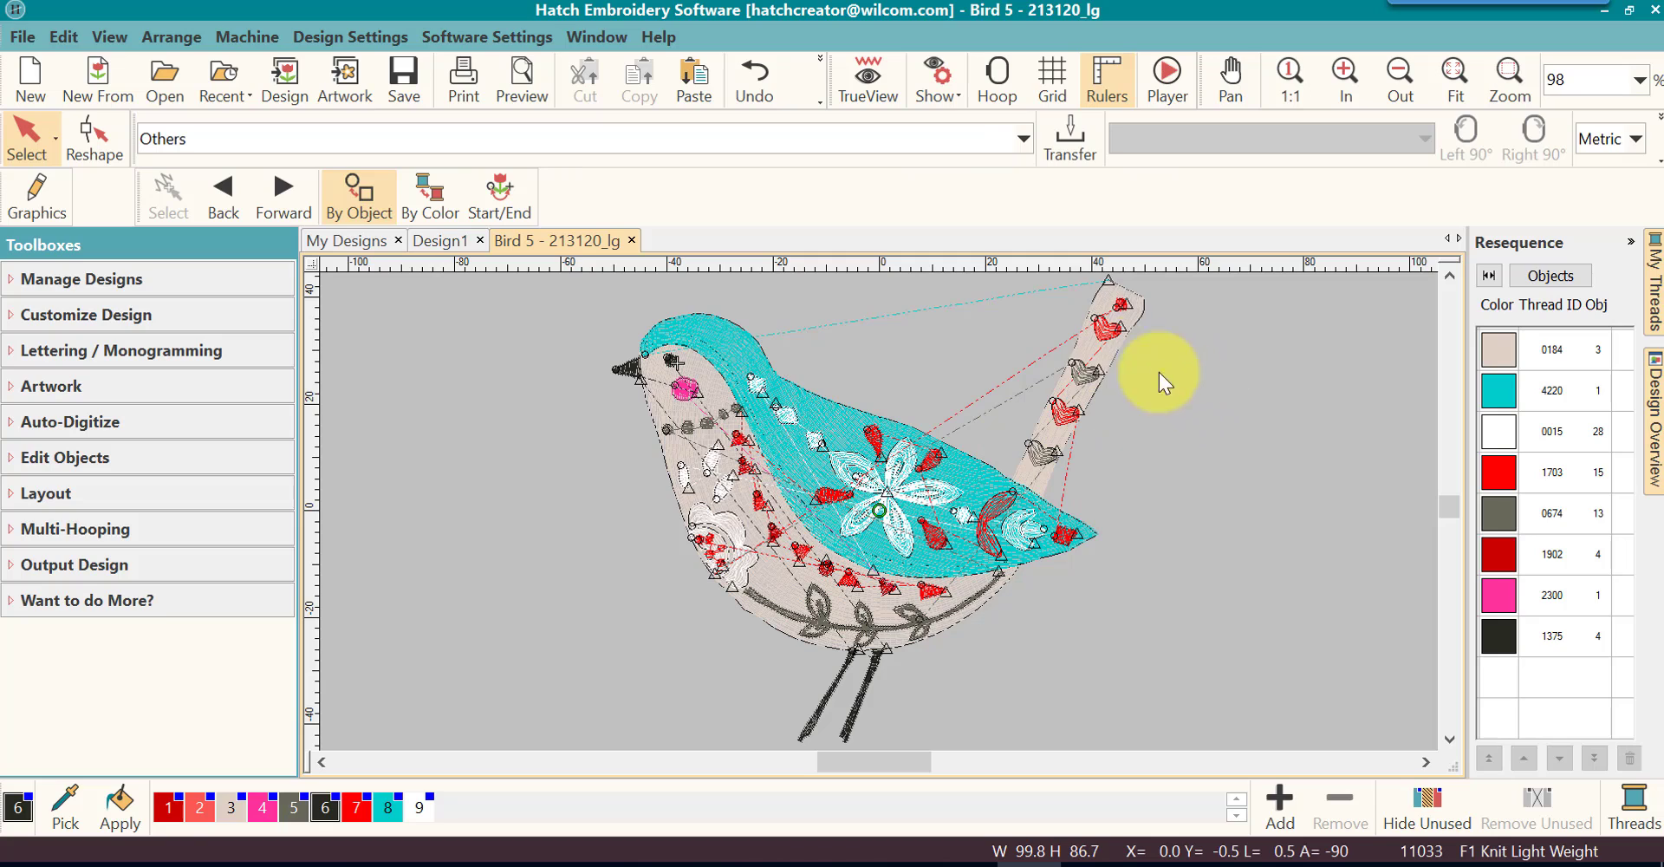
left_click(1105, 324)
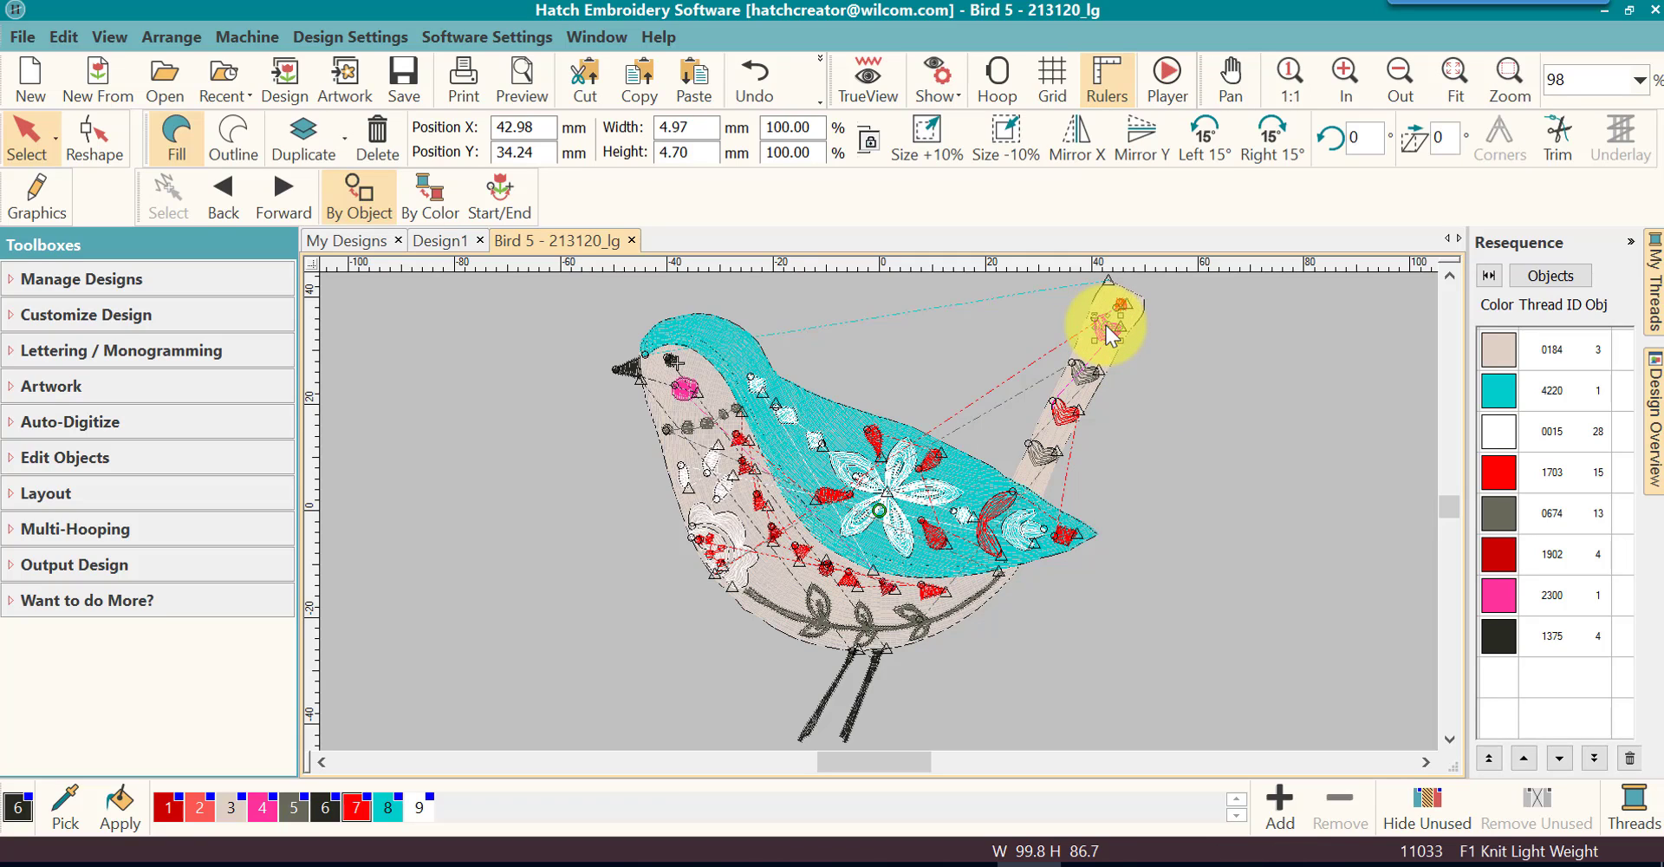
left_click(1037, 452, "shift")
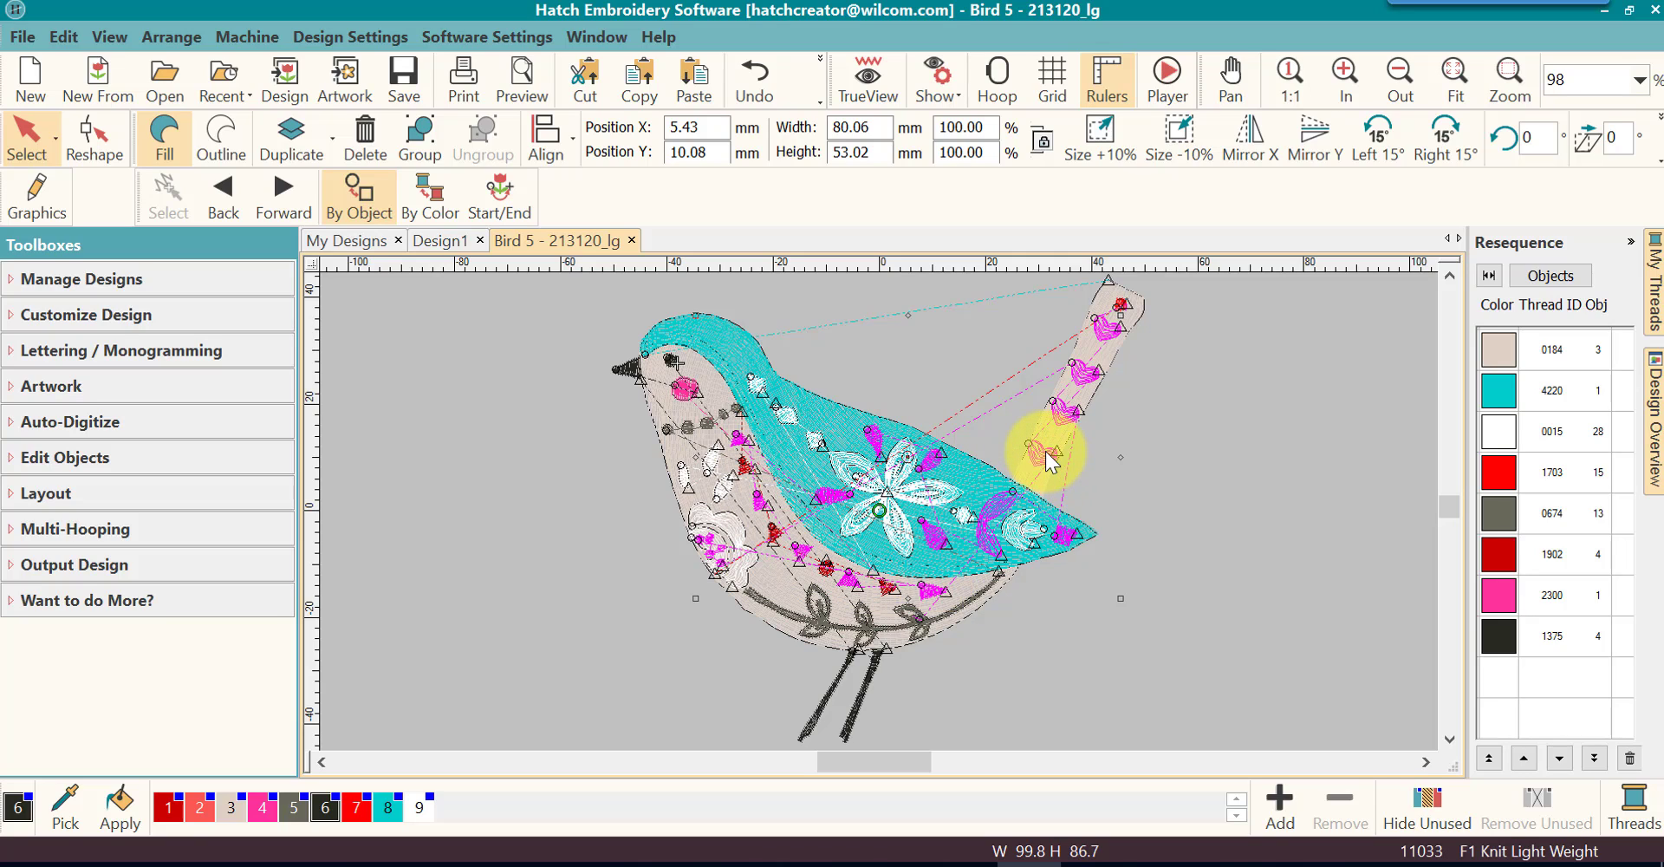
left_click(1231, 463)
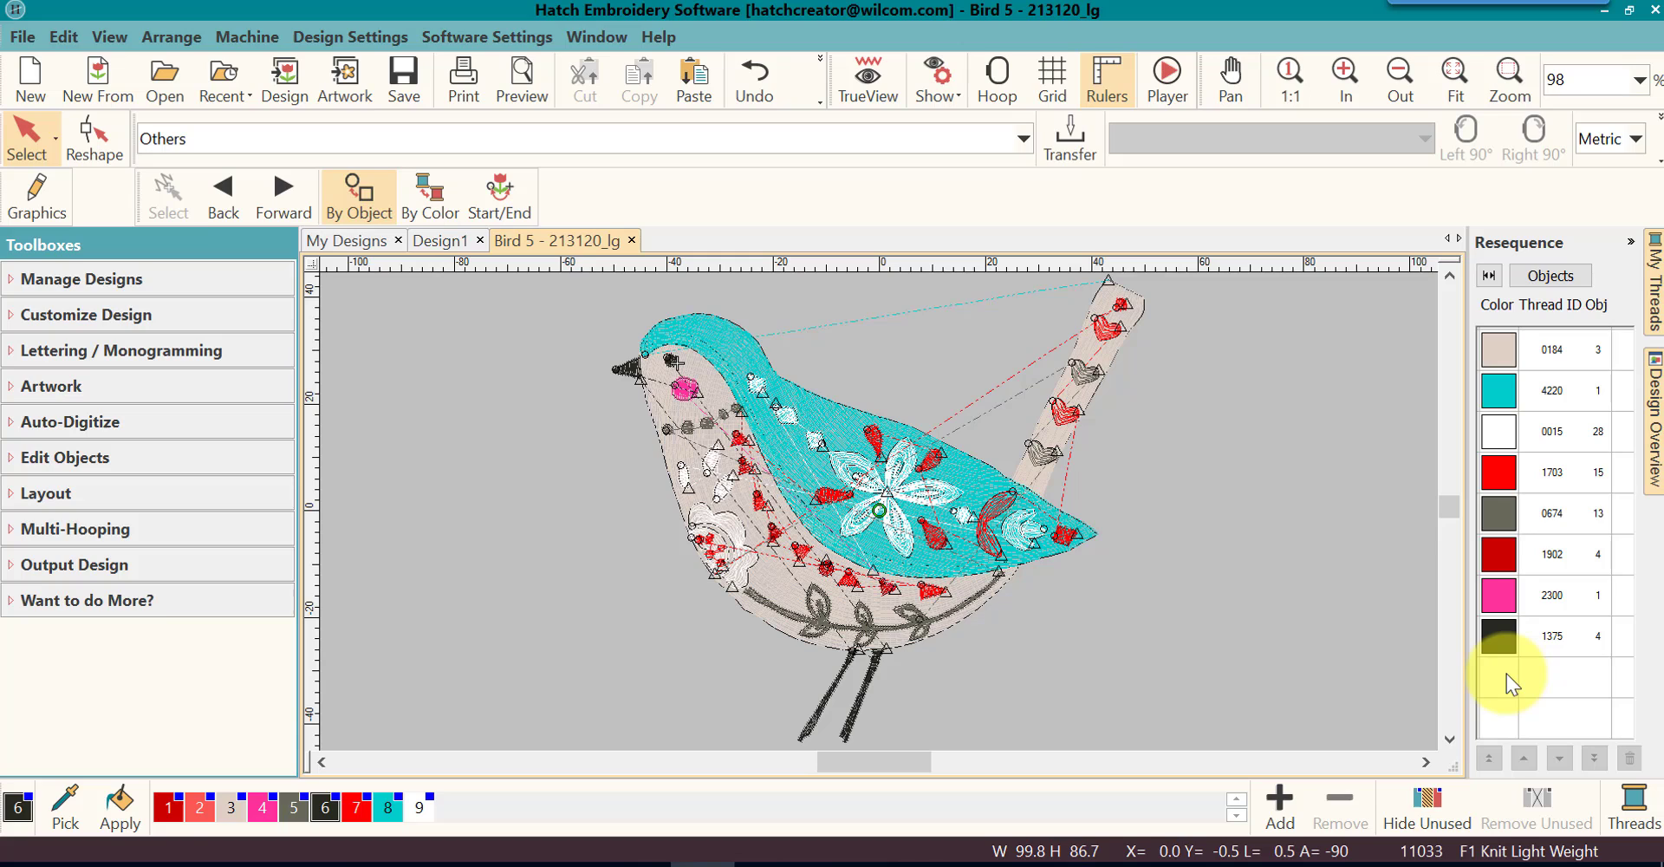
left_click(1501, 357)
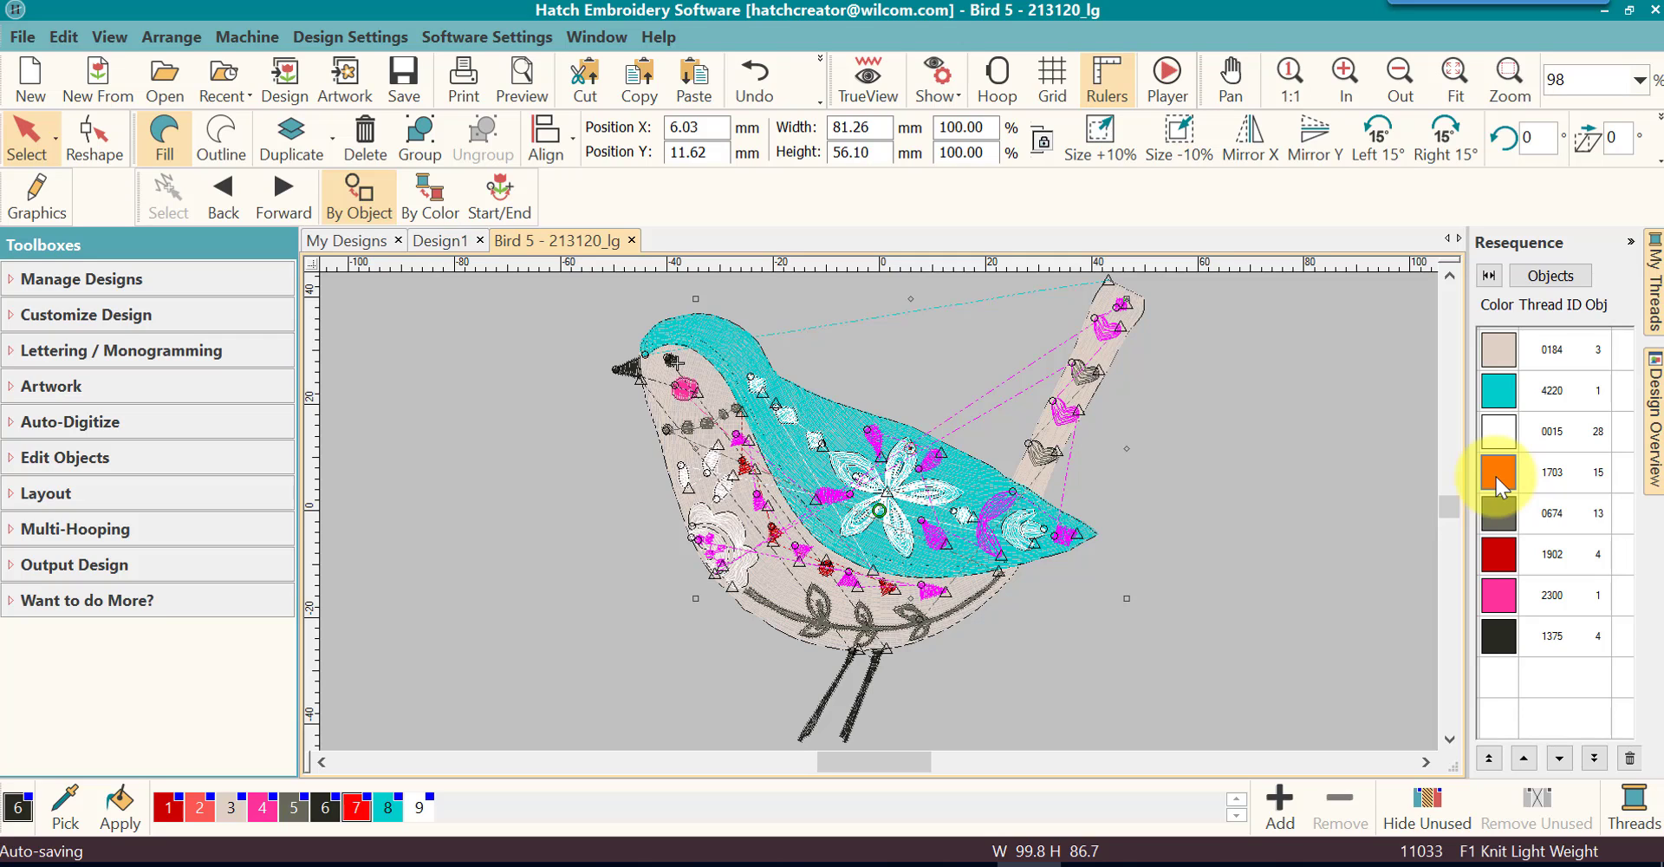
left_click(1498, 390)
left_click(1495, 599)
left_click(1494, 628)
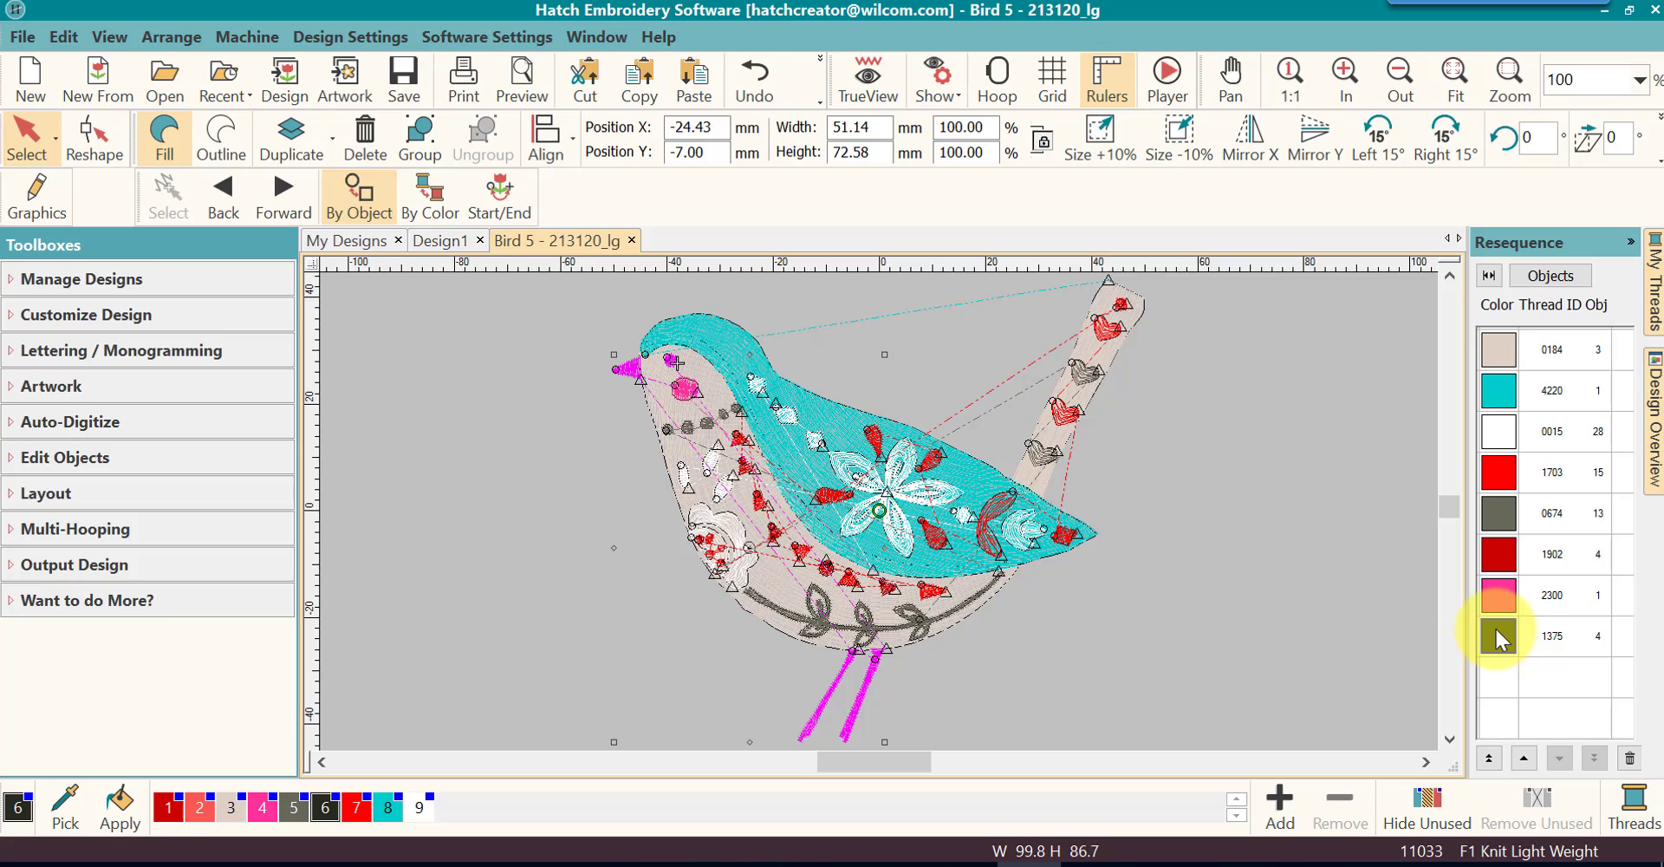
key("Escape")
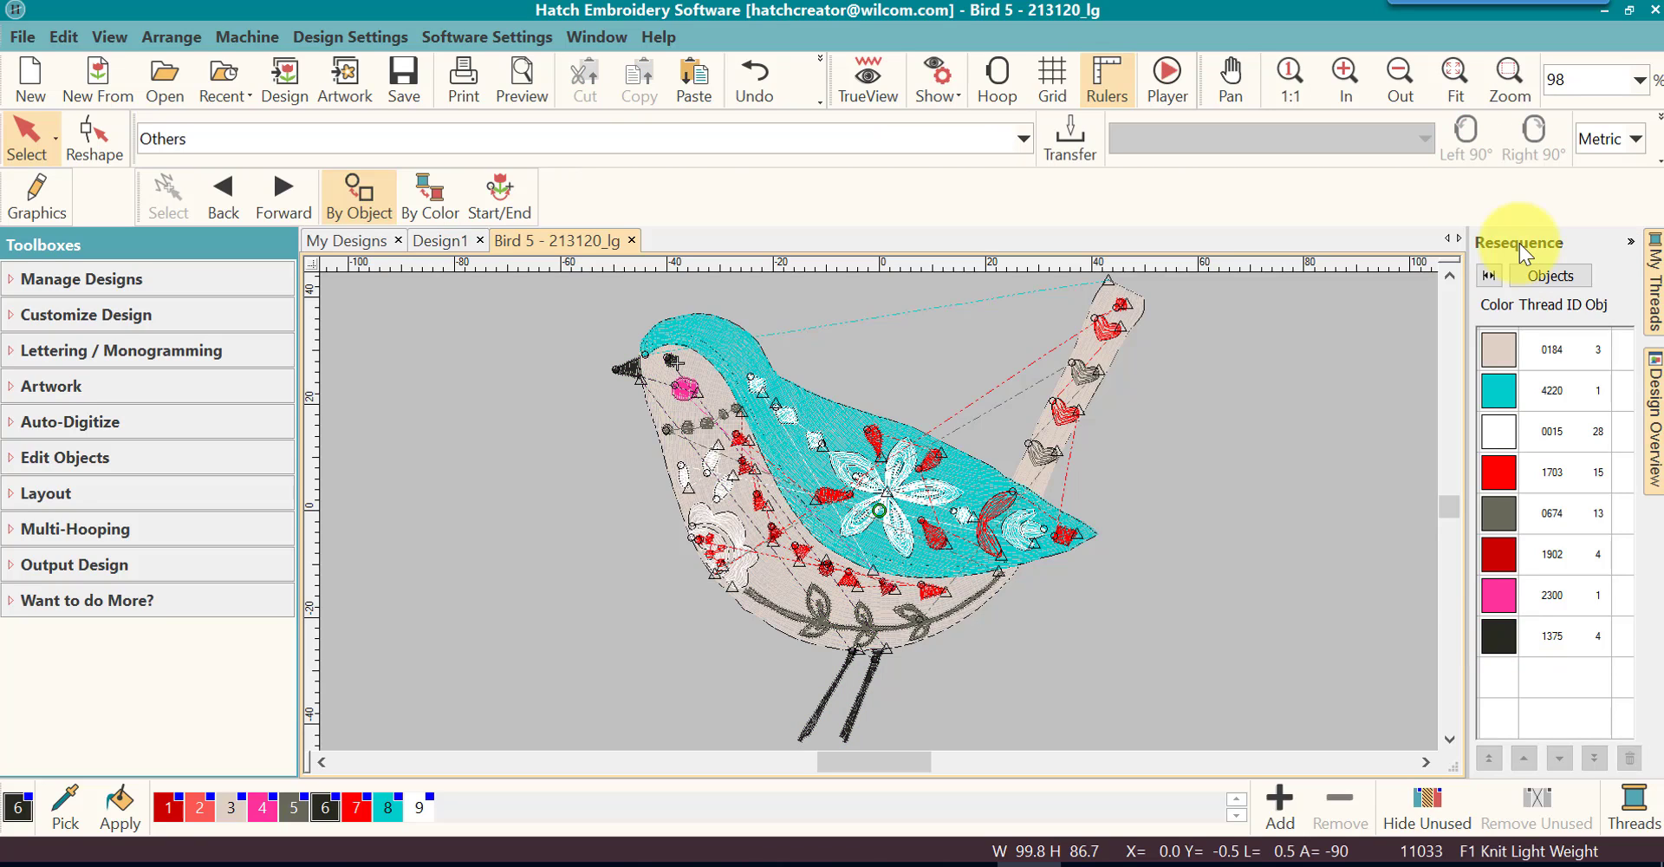
Step: Switch the Resequence list to Objects, select two heart rows, then clear the selection
left_click(1557, 274)
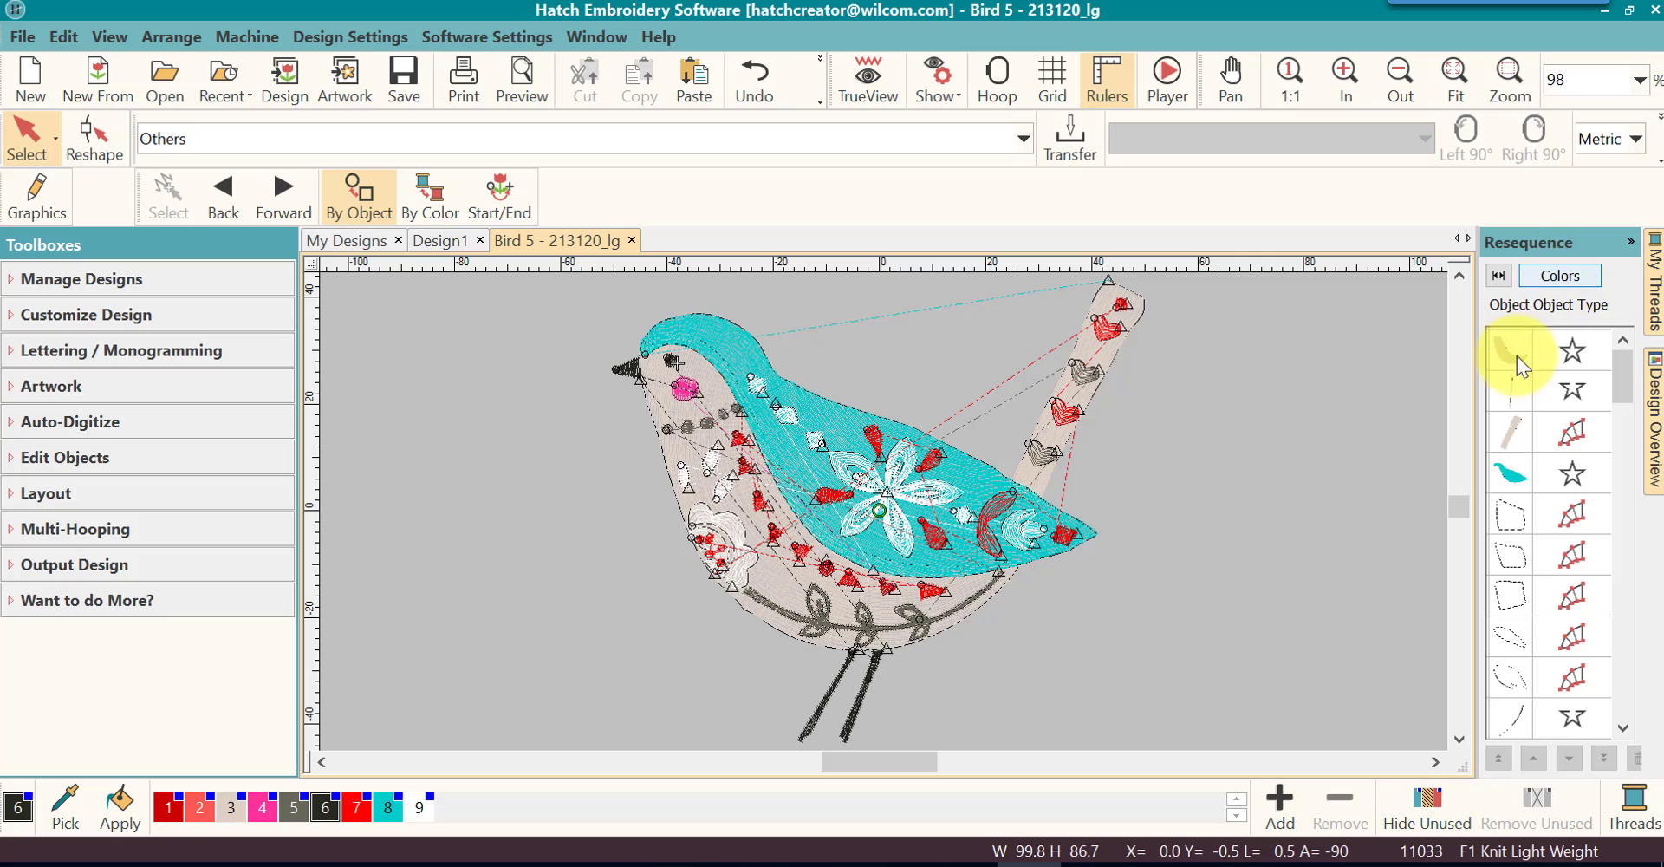
left_click_drag(1625, 385, 1625, 559)
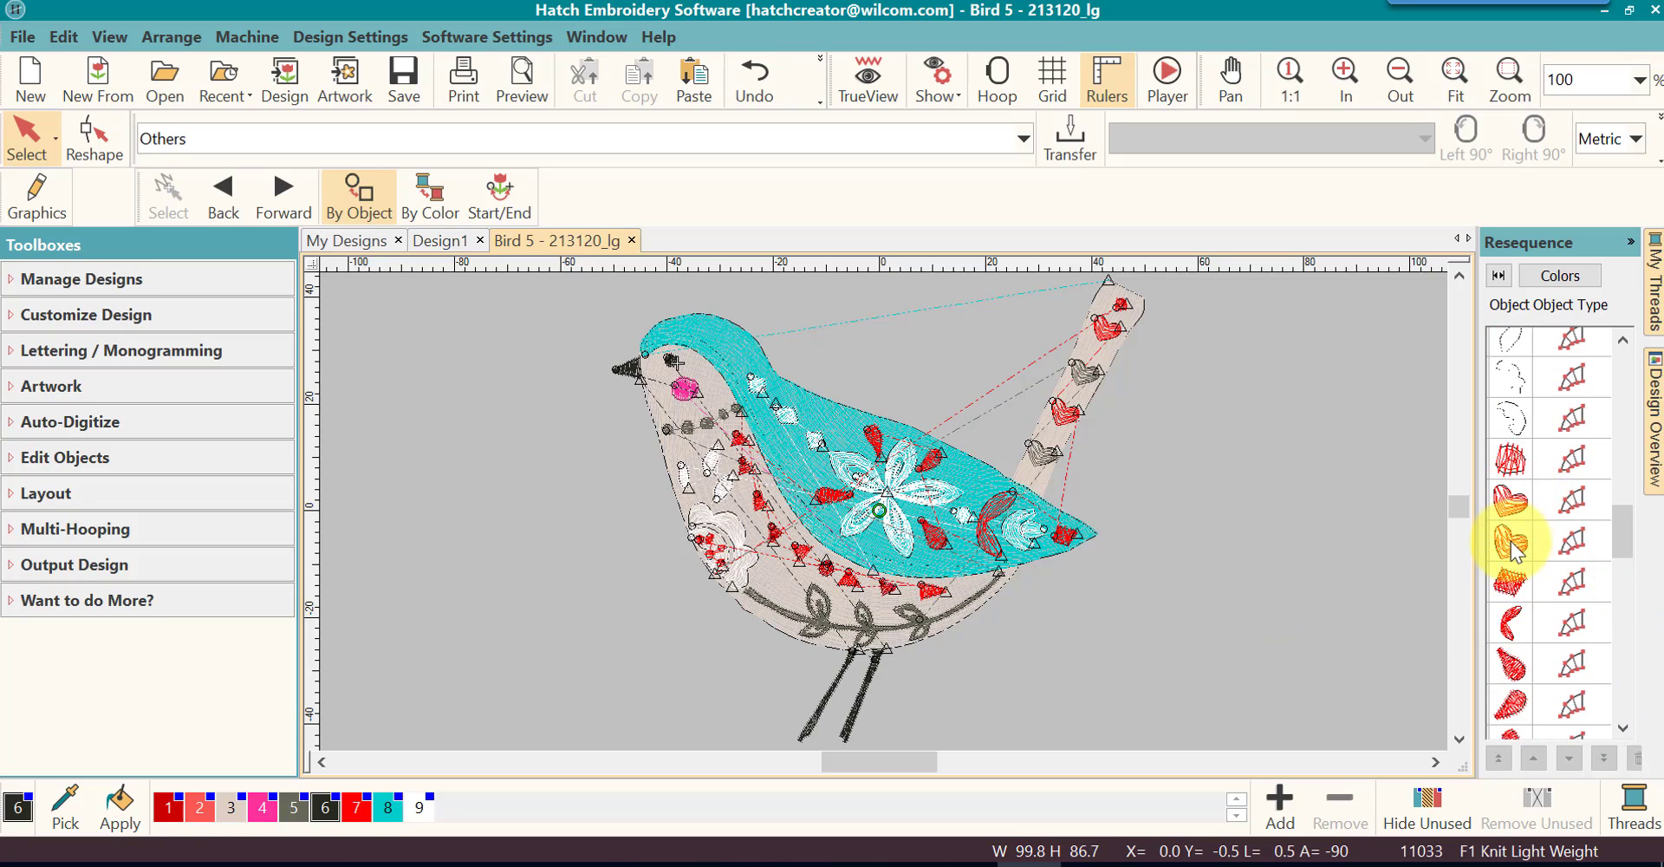
left_click(1510, 497)
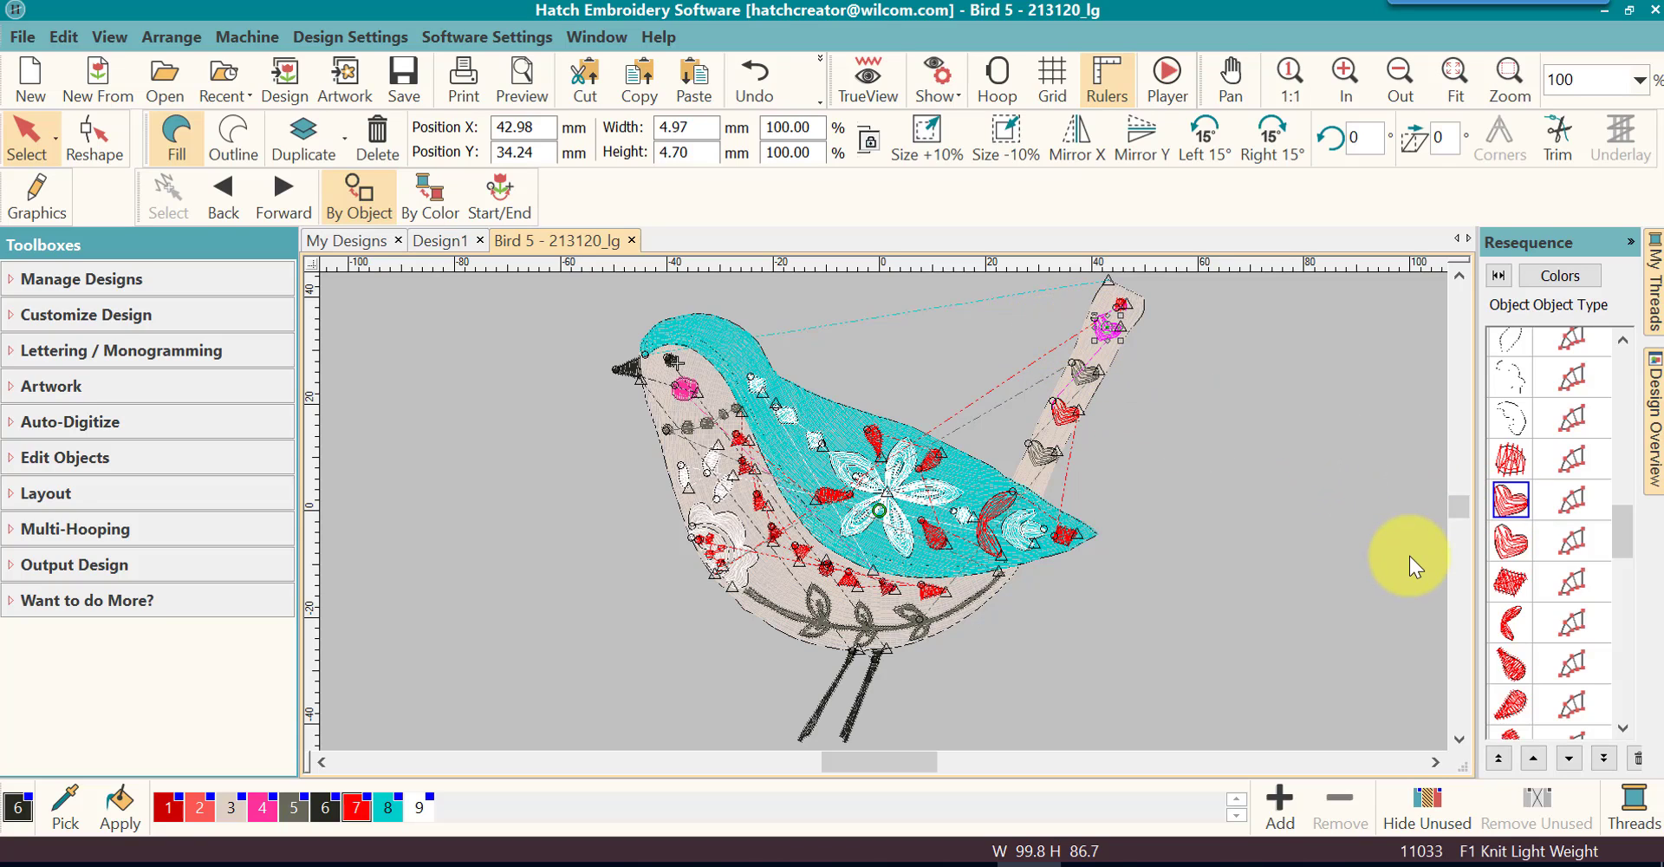
left_click(1511, 548, "ctrl")
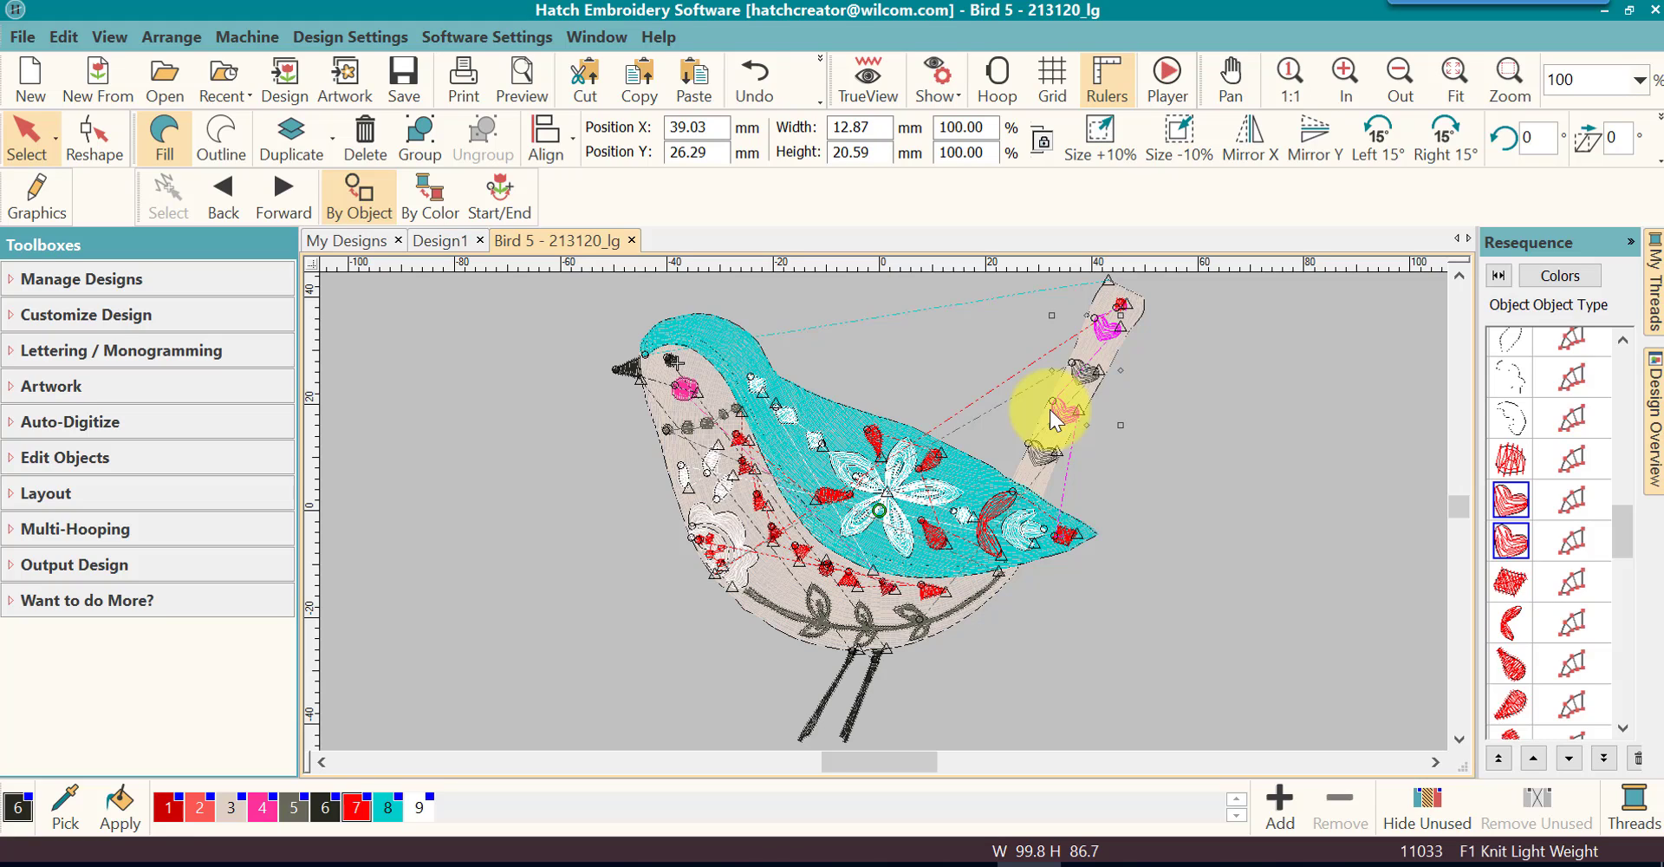
left_click(1266, 439)
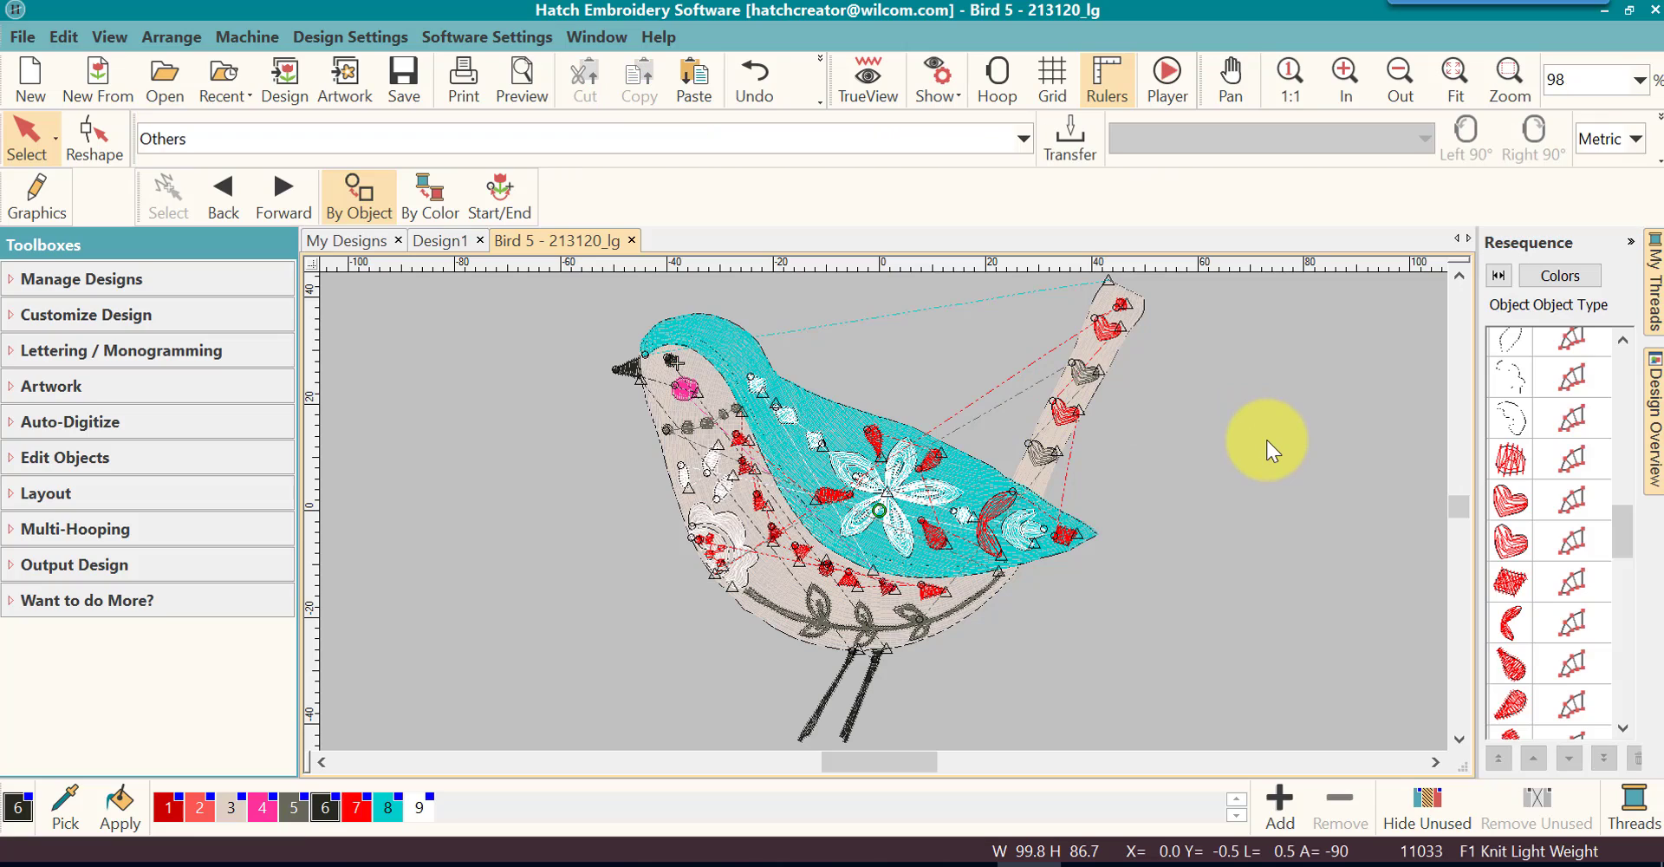